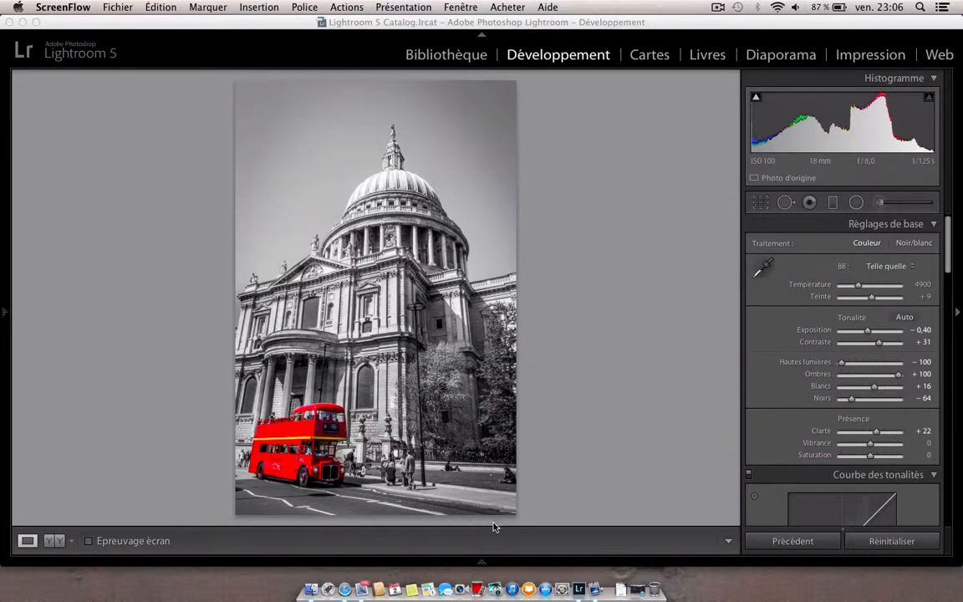
Step: Compare the finished selective-colour photos of the red bus and the red phone boxes, ending on the bus photo
mouse_move(484, 562)
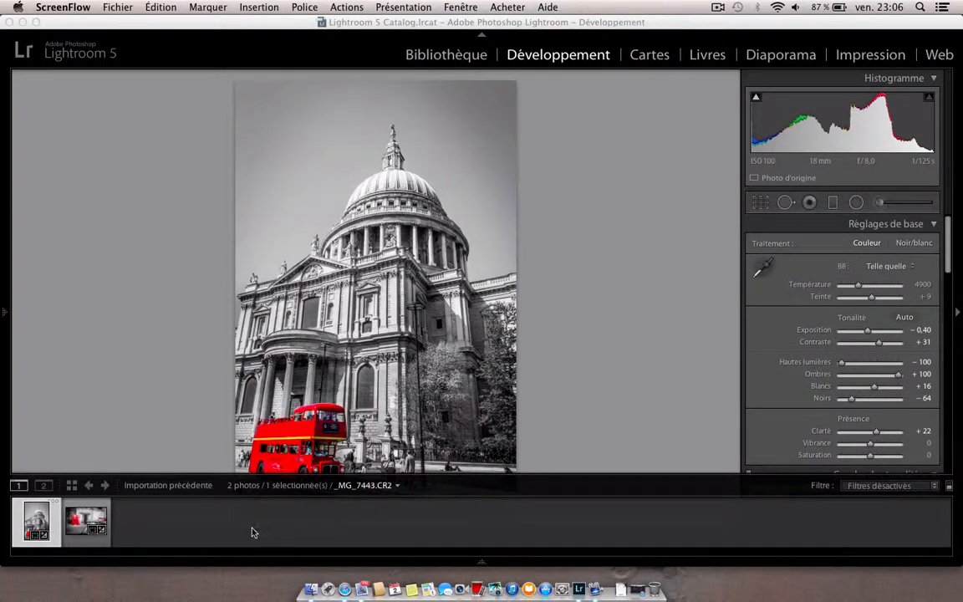
left_click(87, 524)
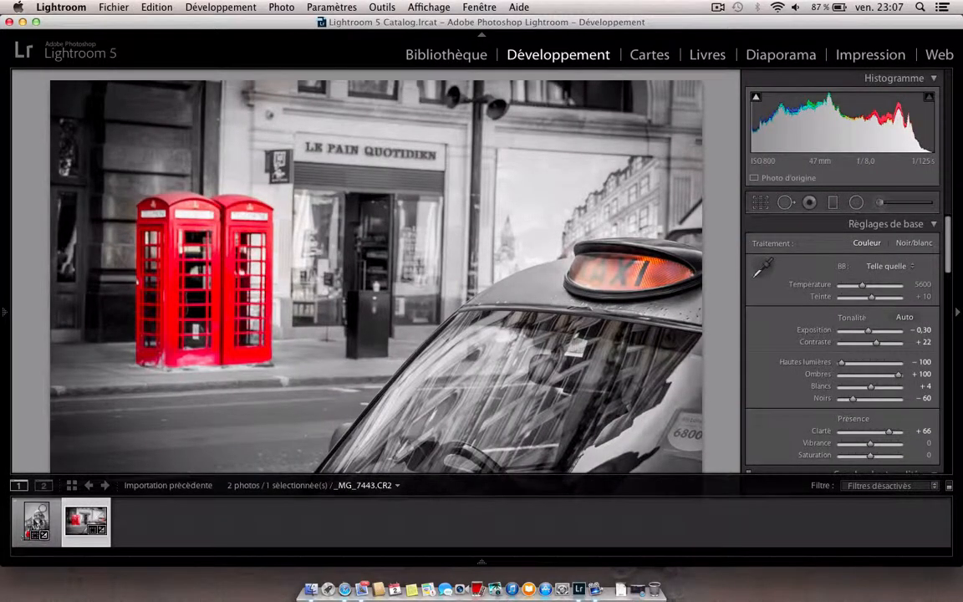
left_click(38, 522)
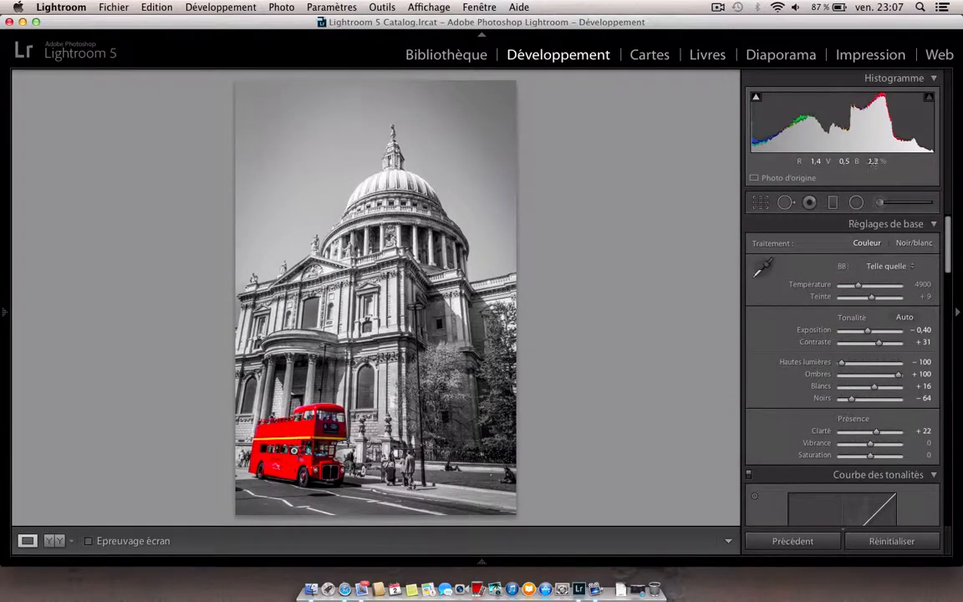
mouse_move(125, 559)
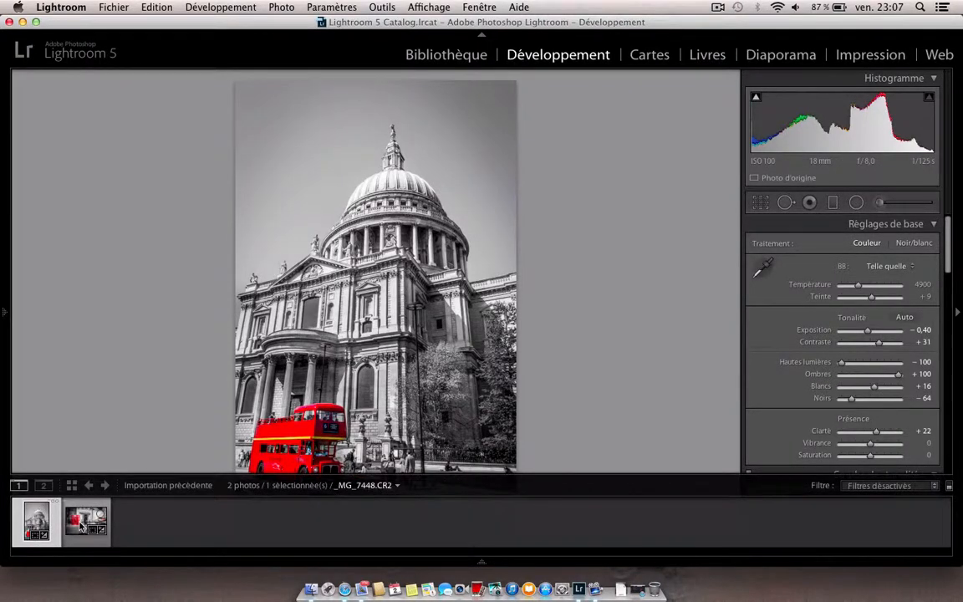
left_click(87, 523)
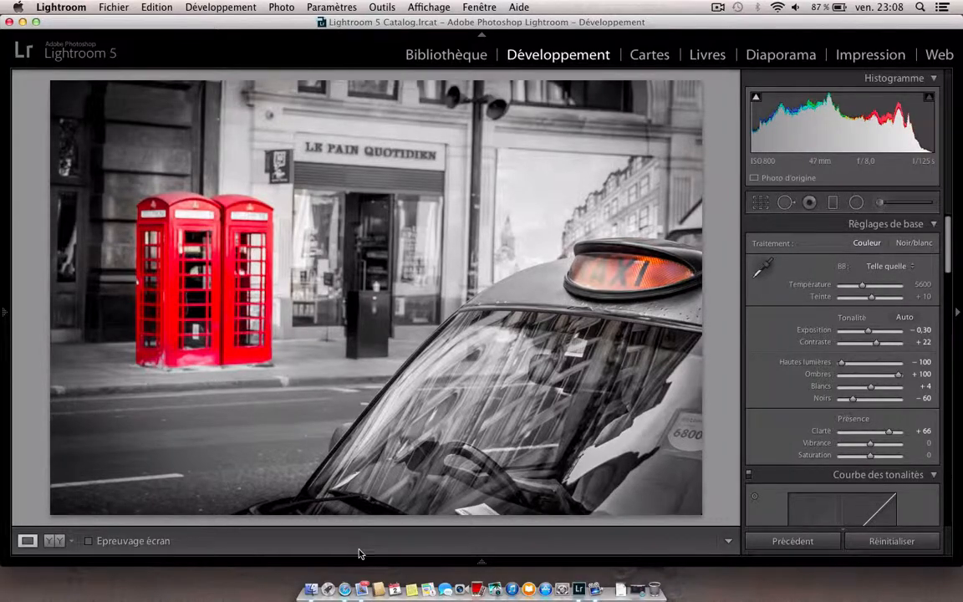
mouse_move(313, 561)
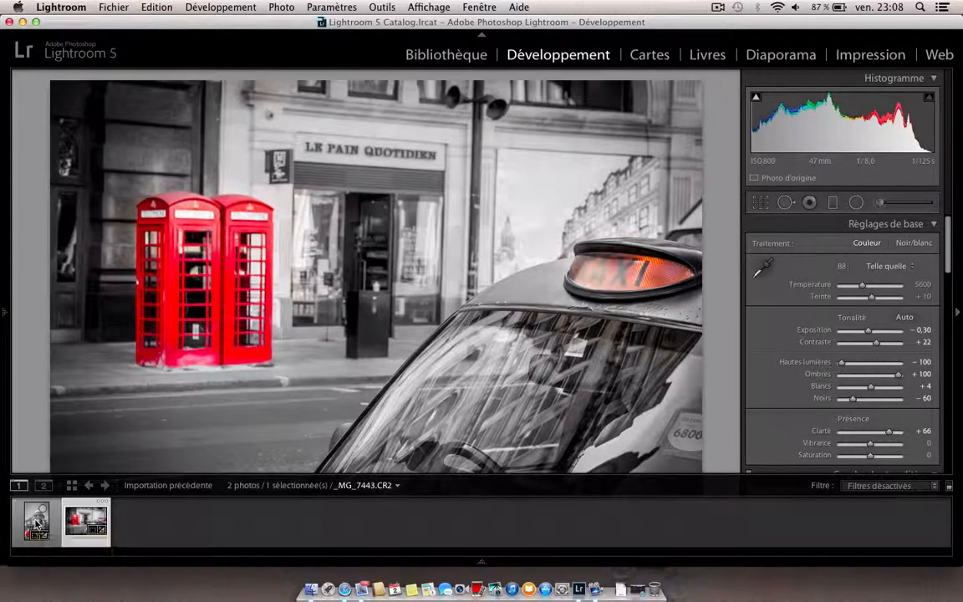
left_click(36, 524)
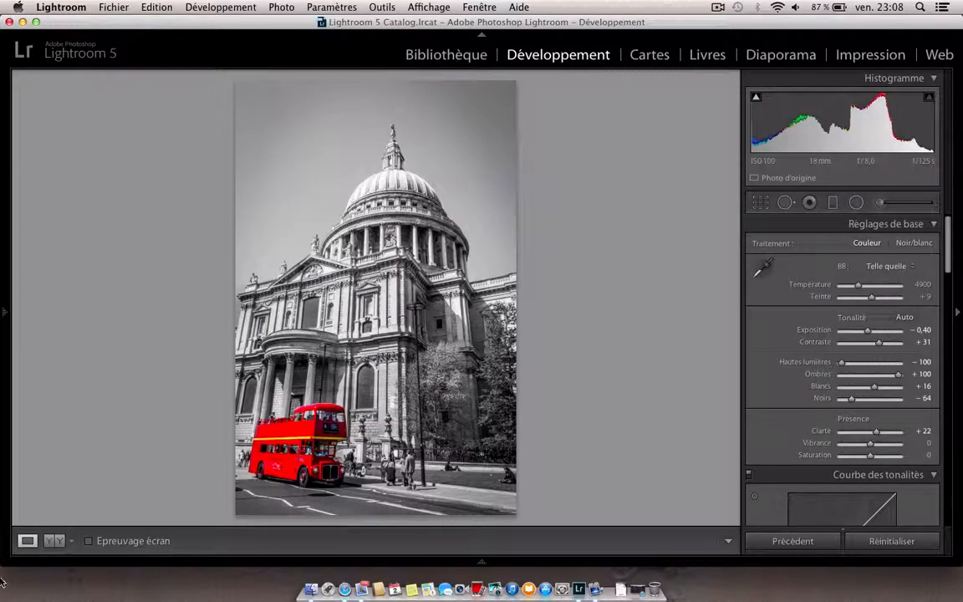
mouse_move(15, 562)
left_click(92, 525)
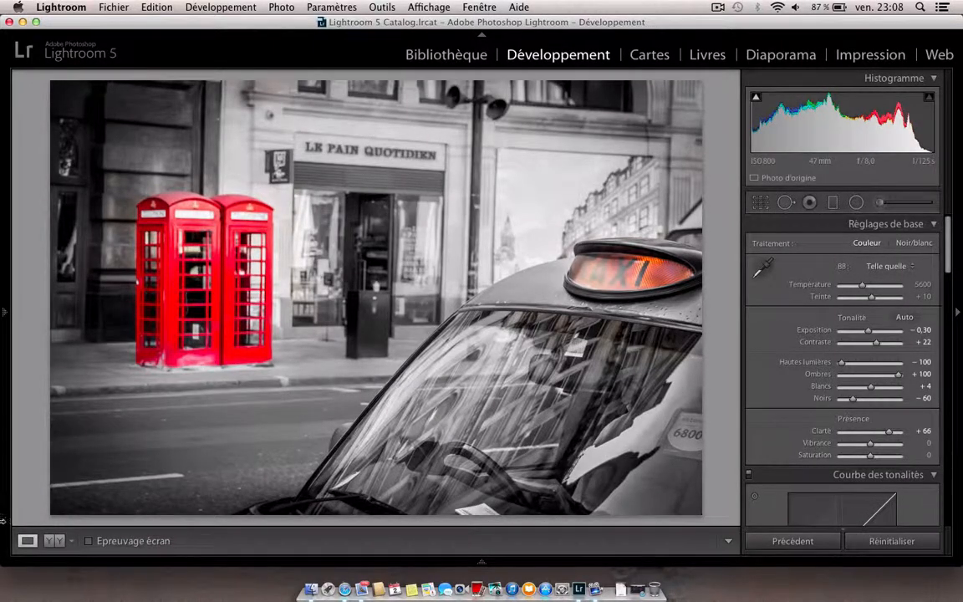
mouse_move(96, 509)
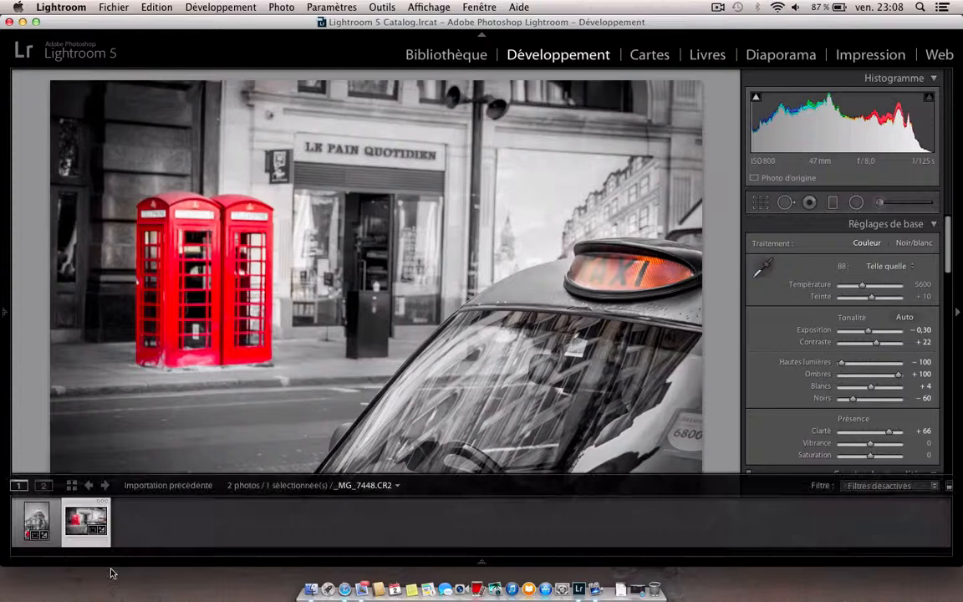
left_click(35, 525)
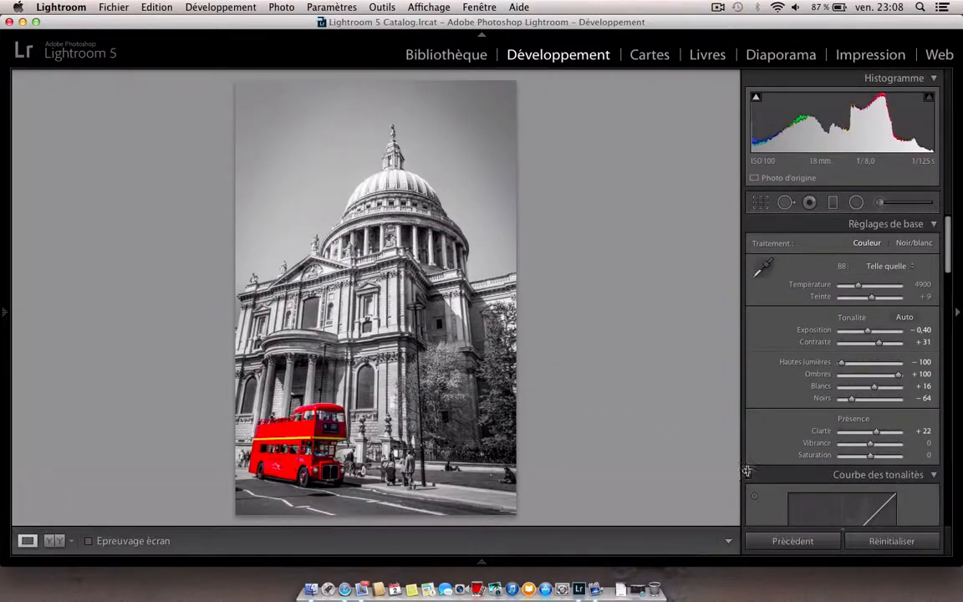
Step: Reset the bus photo's develop settings, and set Ombres to +100 and Hautes lumières to −100
left_click(875, 543)
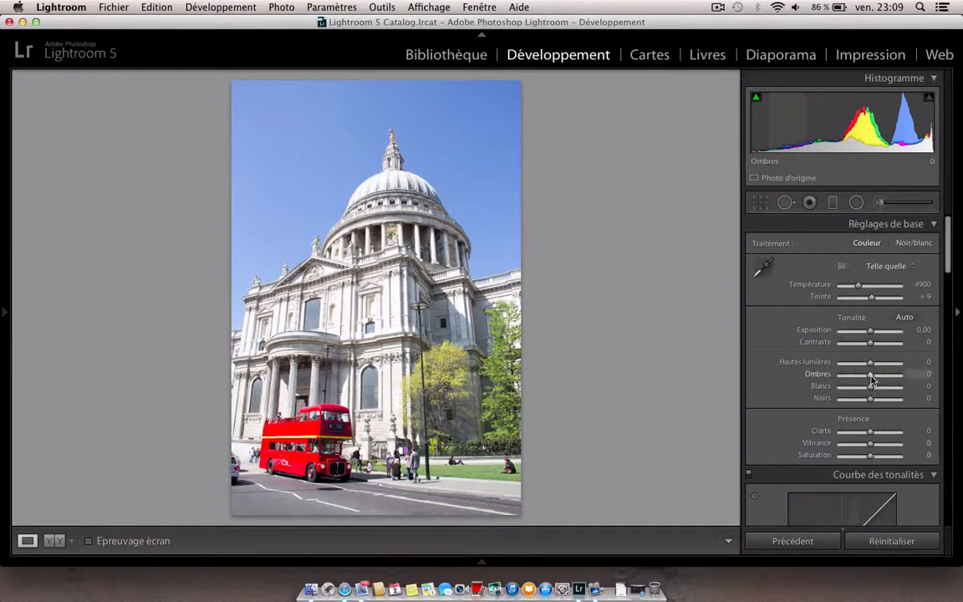
left_click_drag(871, 378, 910, 376)
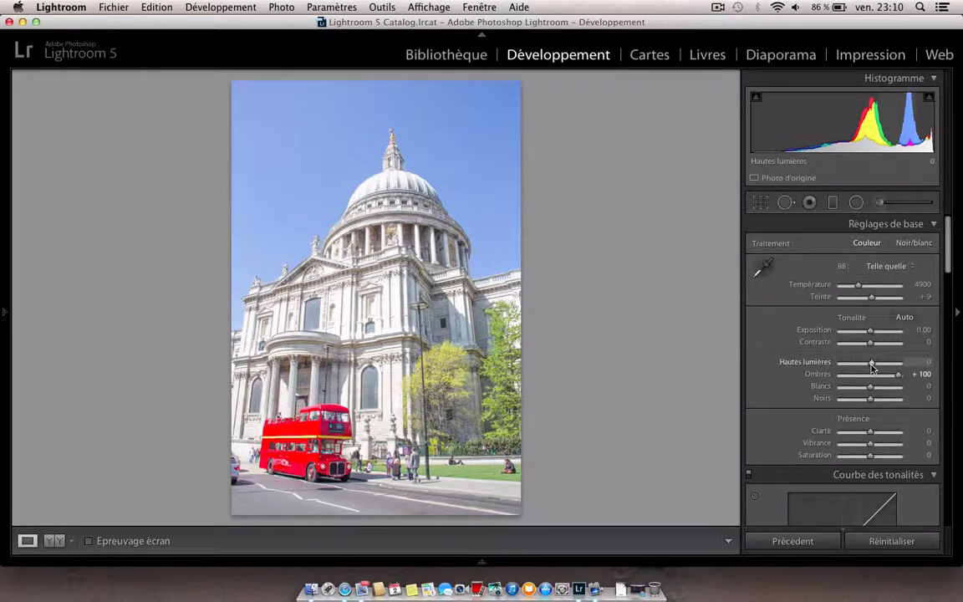
left_click_drag(872, 368, 830, 367)
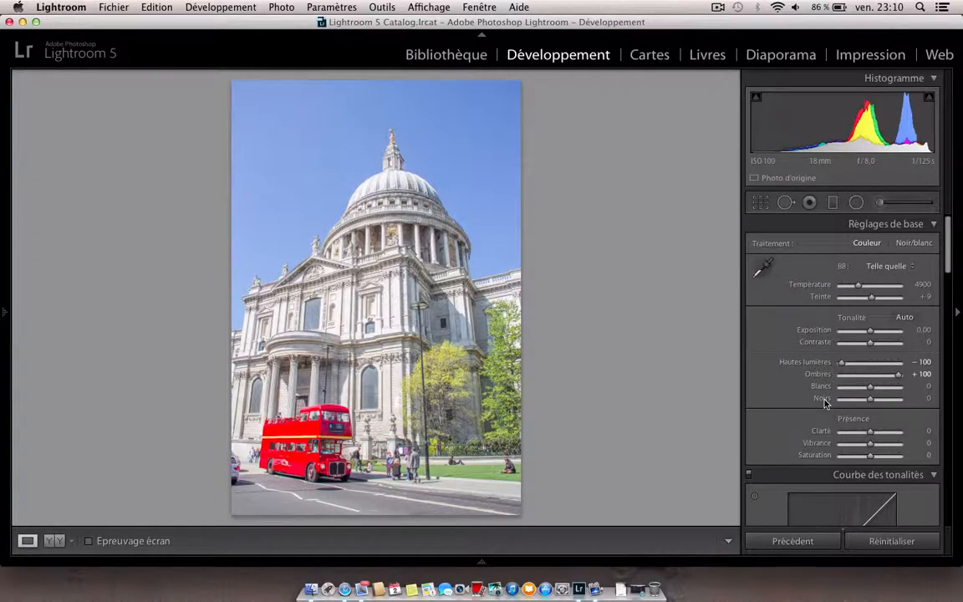
Step: Using the clipping preview, set Blancs to +5 and Noirs to −65
left_click(871, 390, "alt")
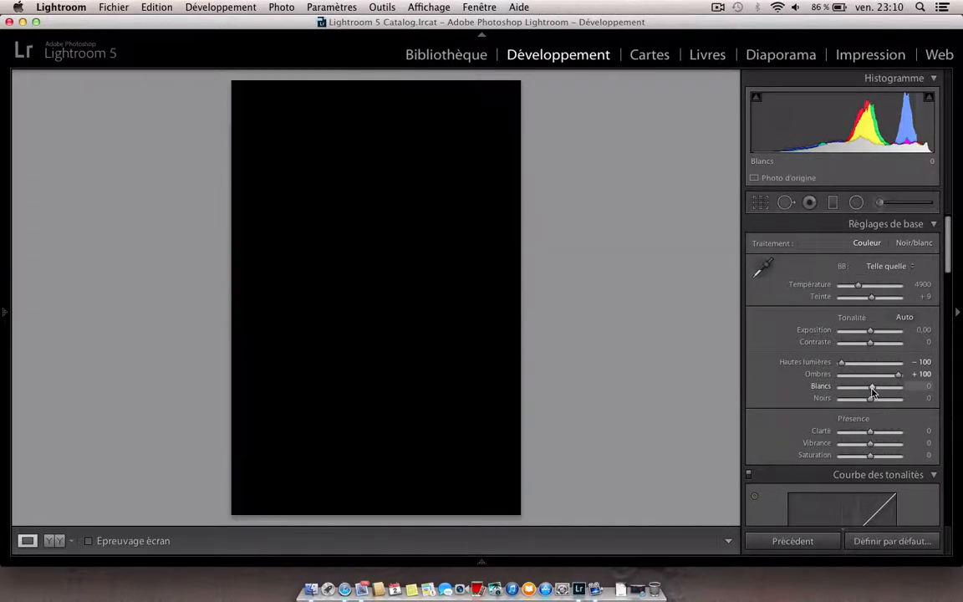
left_click_drag(871, 390, 871, 393, "alt")
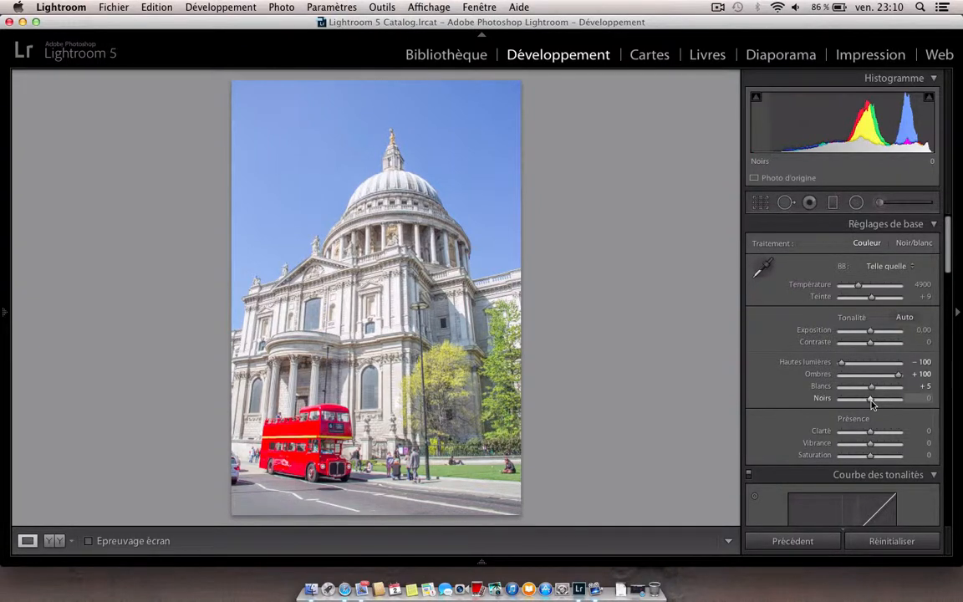
left_click_drag(872, 402, 852, 404, "alt")
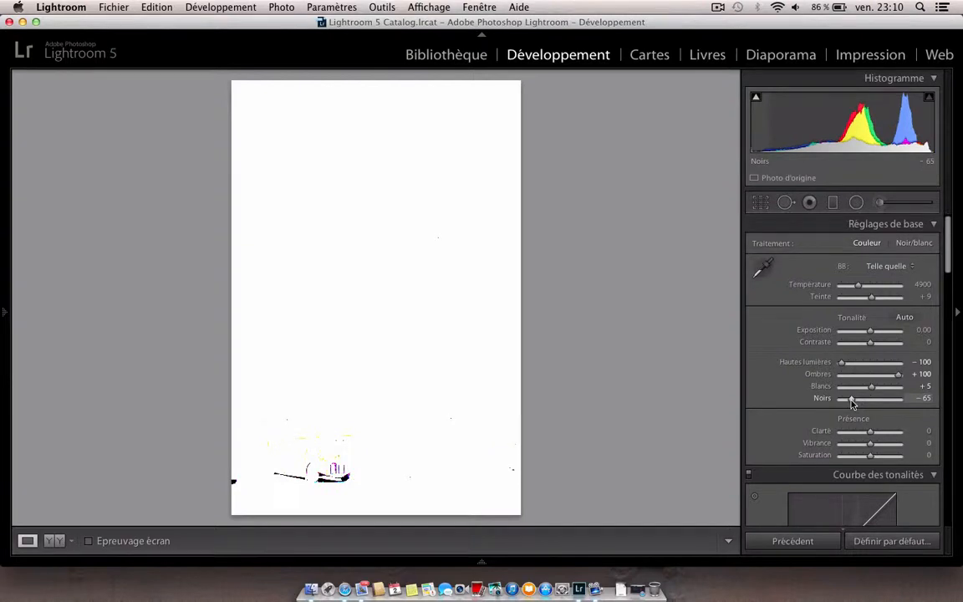
left_click_drag(852, 404, 852, 404, "alt")
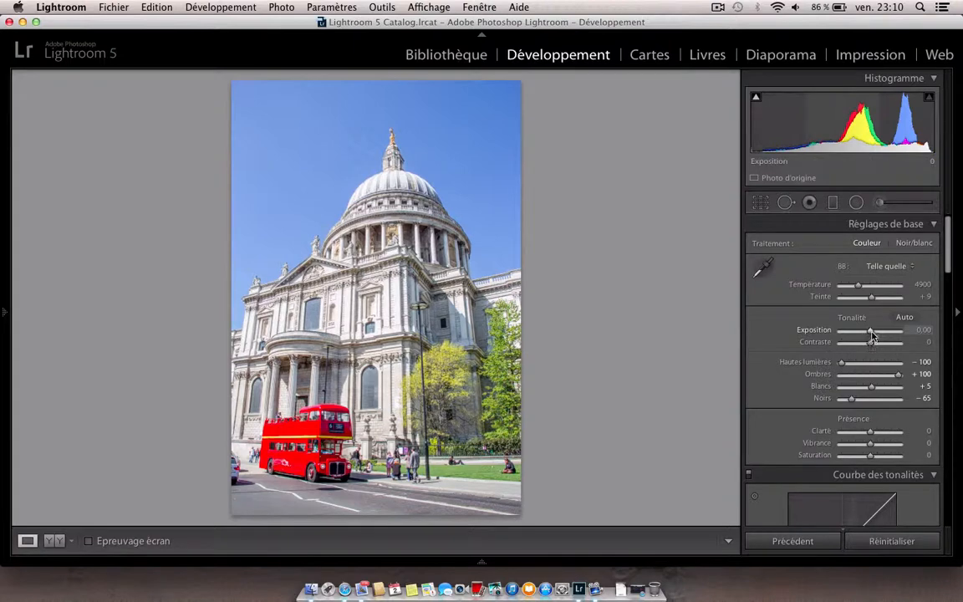
Step: Set Exposition to −0,40, Contraste to +20 and Clarté to +22 for the bus photo
left_click_drag(872, 333, 870, 334)
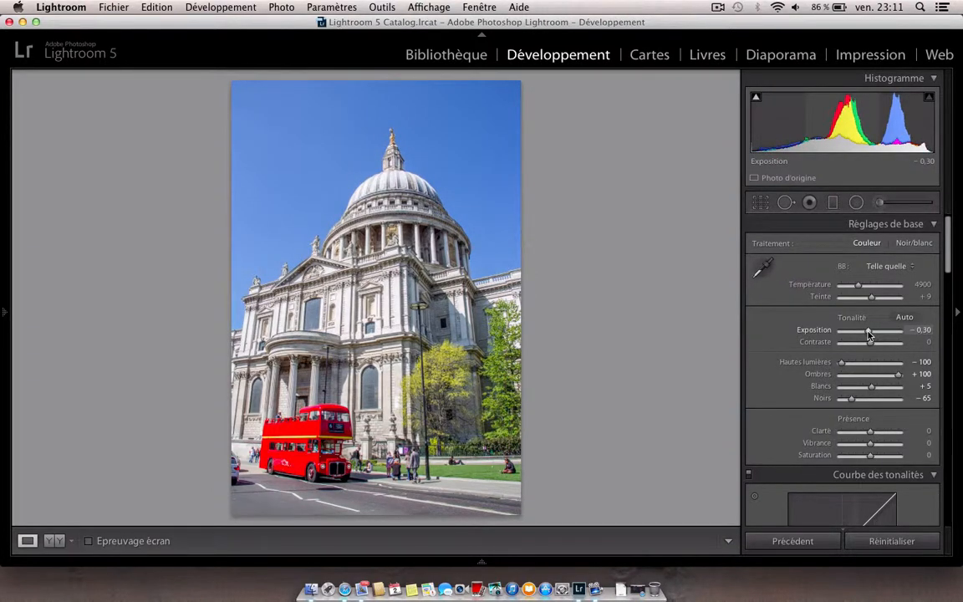
left_click_drag(869, 334, 868, 335)
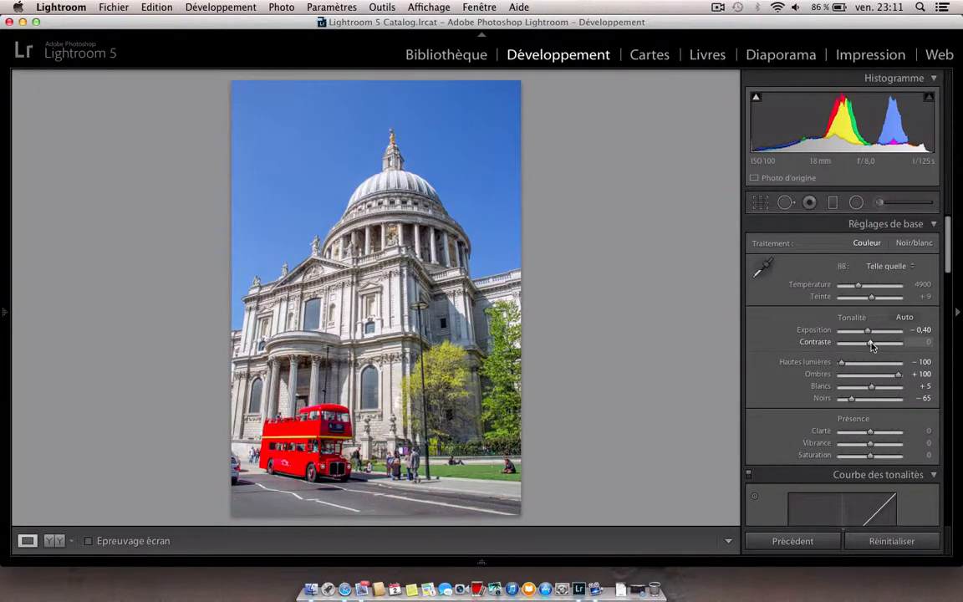
left_click_drag(872, 348, 878, 350)
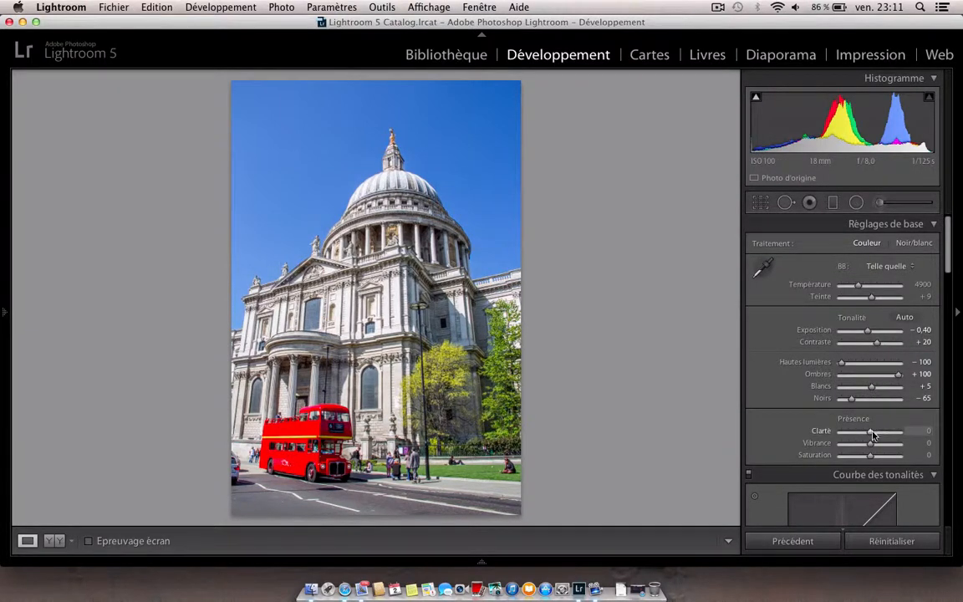
left_click_drag(873, 435, 913, 438)
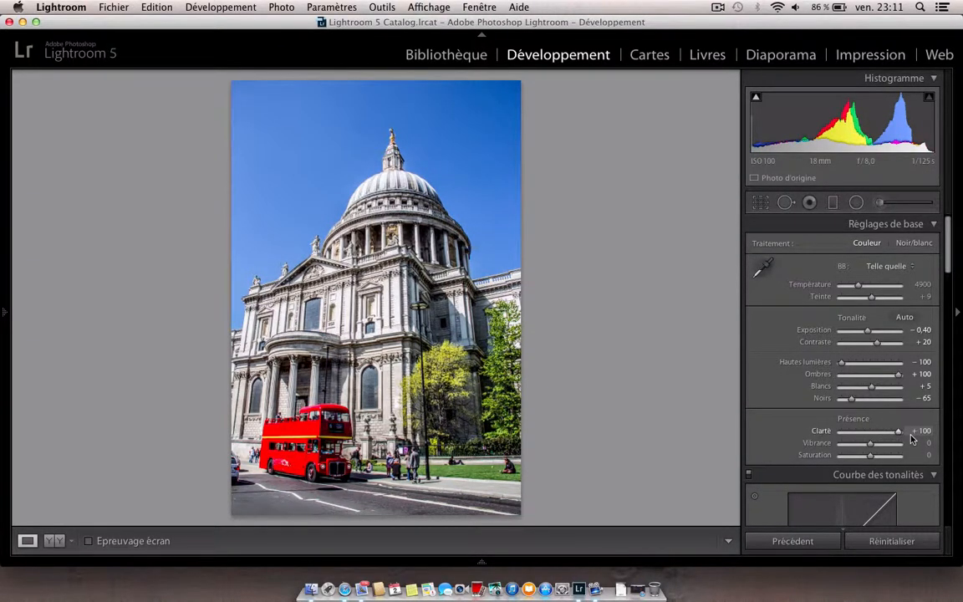
left_click_drag(904, 439, 878, 440)
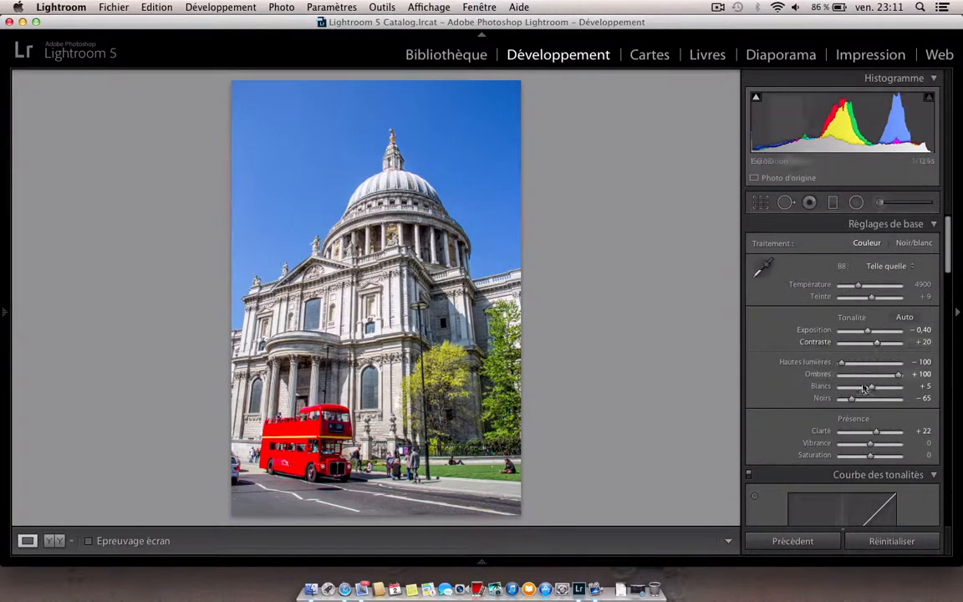
Step: Crop the photo to the 2 x 3 / 4 x 6 ratio, trimming the parked car at its left edge and a strip of road at its bottom
left_click(761, 203)
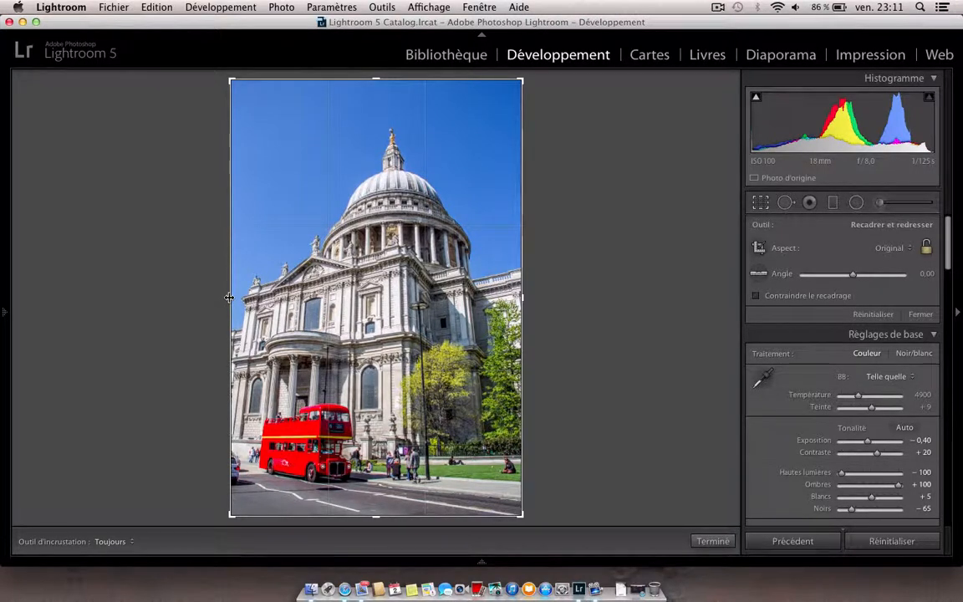
left_click_drag(229, 297, 235, 298)
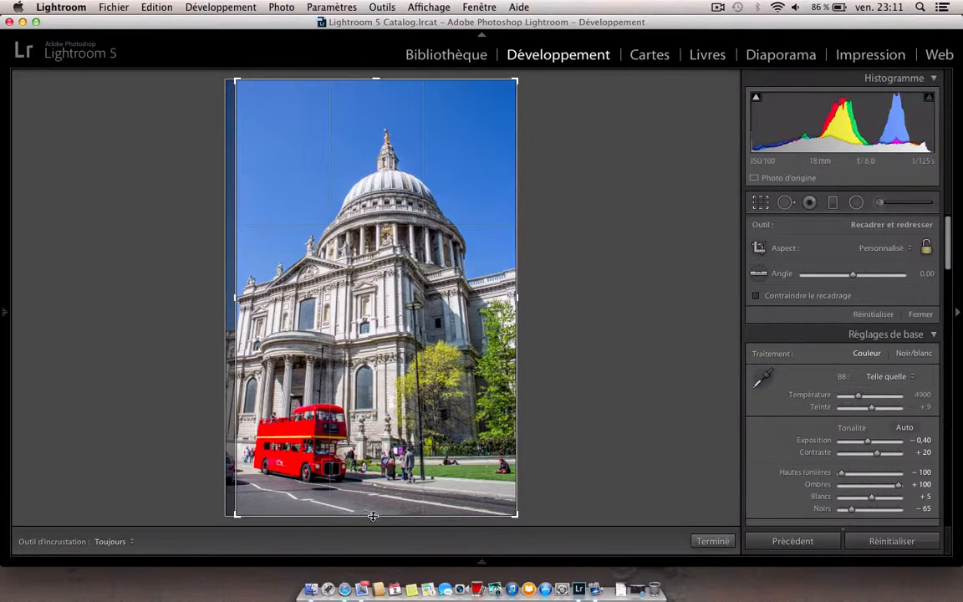
key("Return")
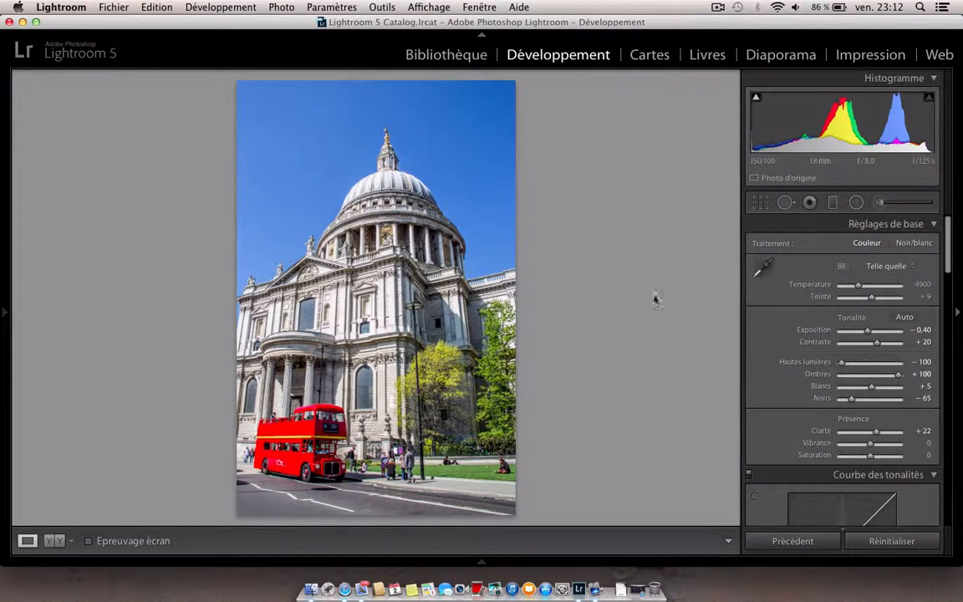
key("r")
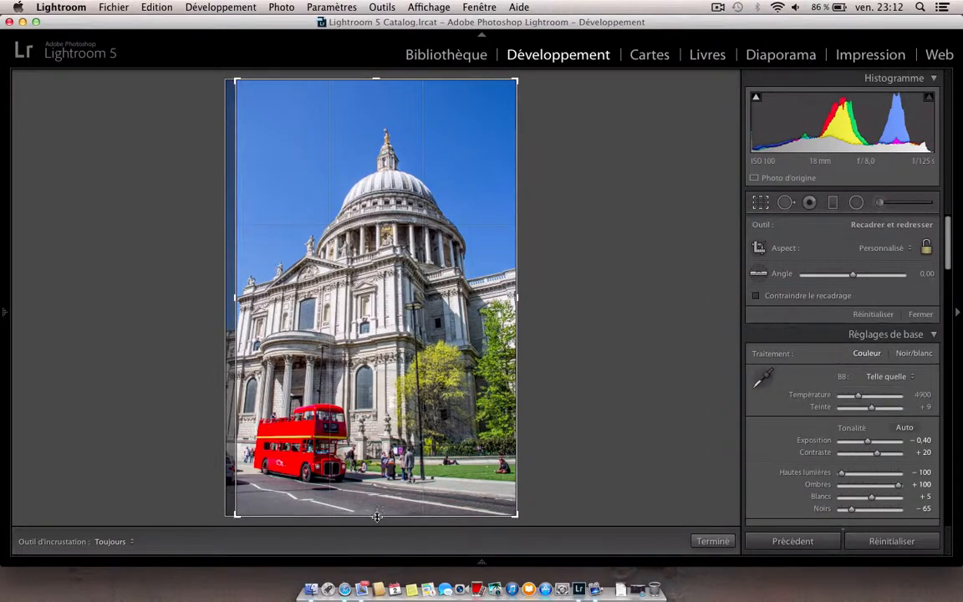
left_click_drag(377, 517, 377, 510)
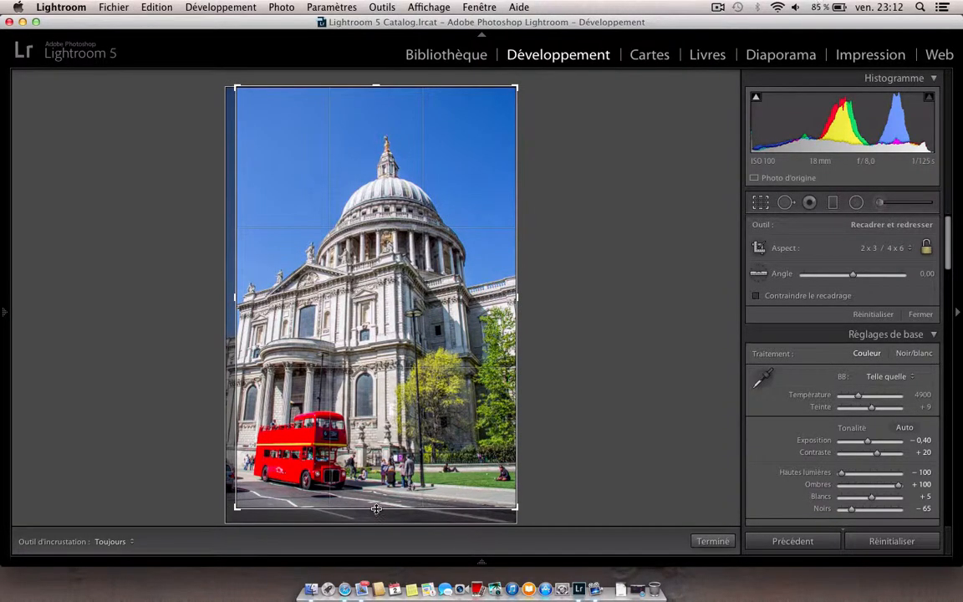
left_click(711, 542)
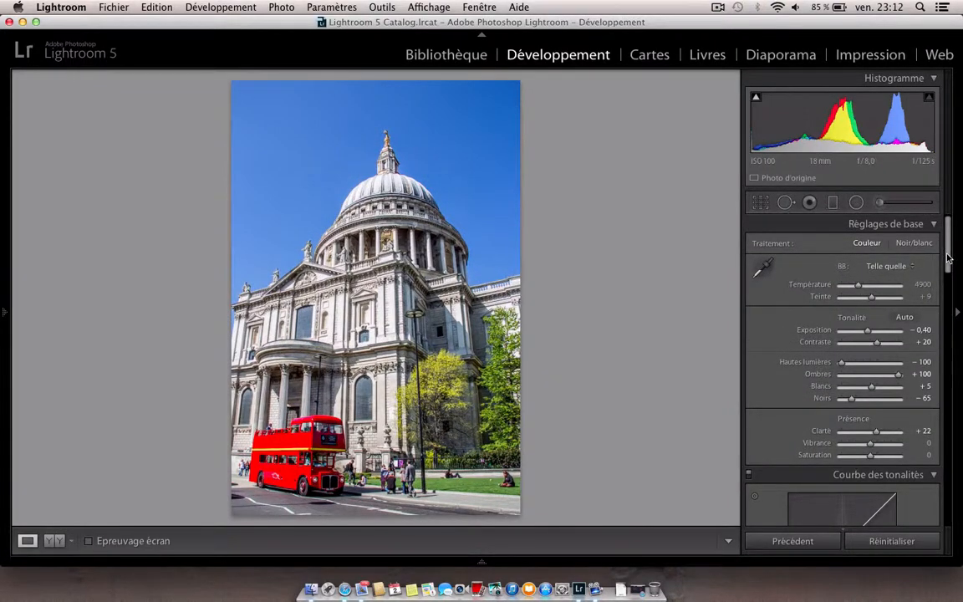
Step: In the basic lens corrections, enable the correction profile, chromatic aberration removal and crop constraint
left_click_drag(949, 260, 940, 446)
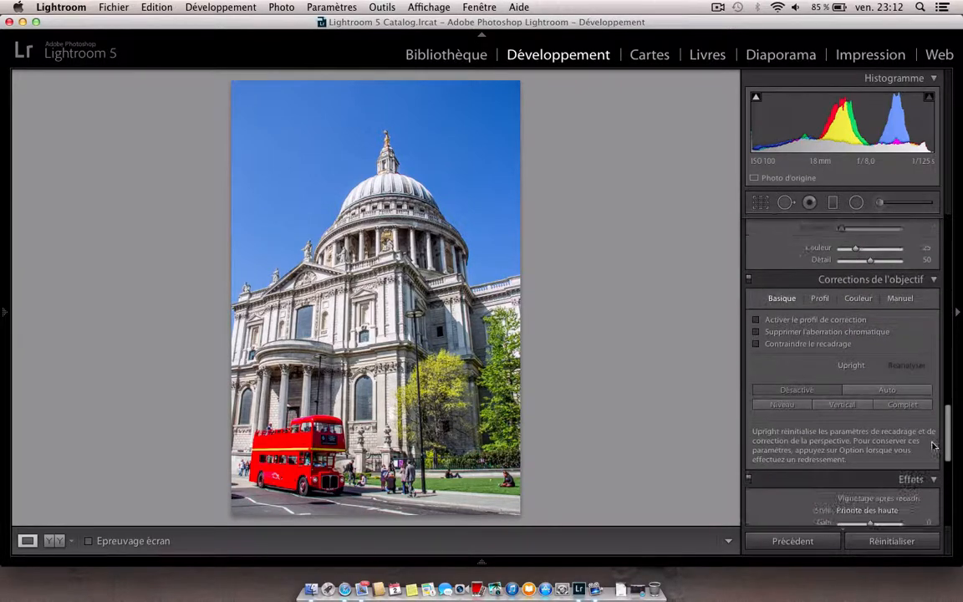
left_click(757, 321)
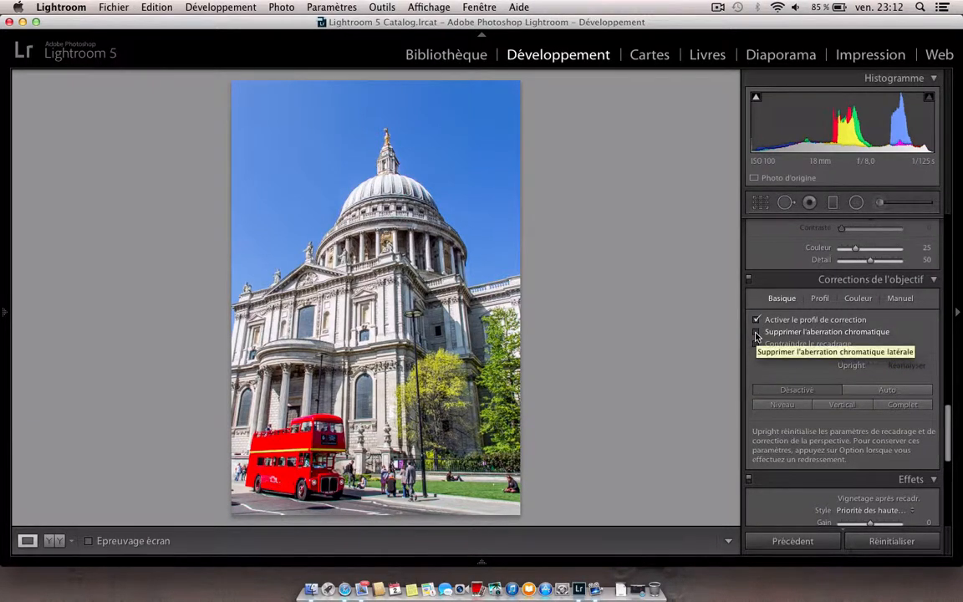
left_click(757, 333)
left_click(757, 345)
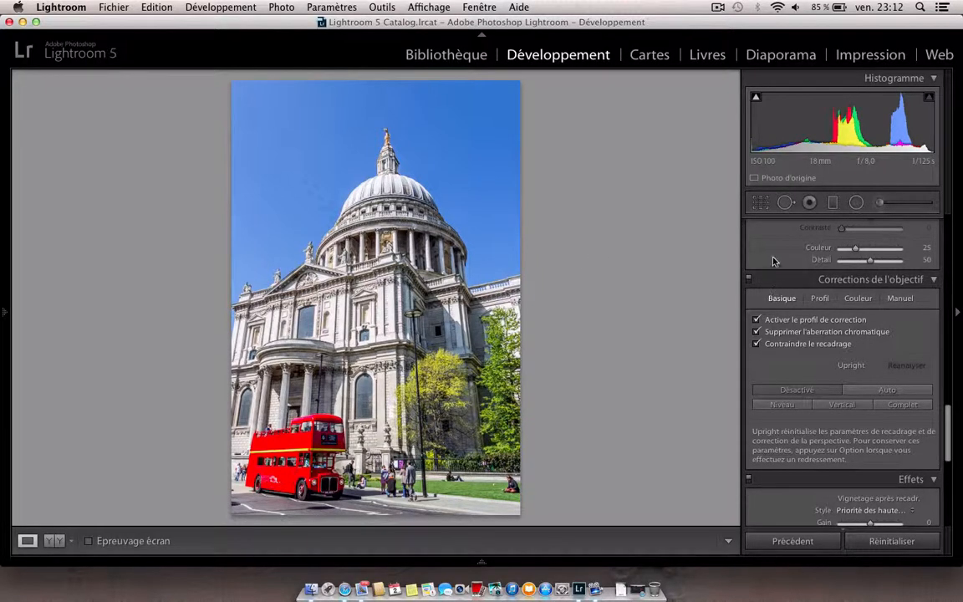
Step: Straighten the photo with the Redressement tool along a vertical reference in the scene and apply the crop
scroll(772, 255, "down", 3)
scroll(776, 251, "up", 12)
scroll(776, 253, "up", 5)
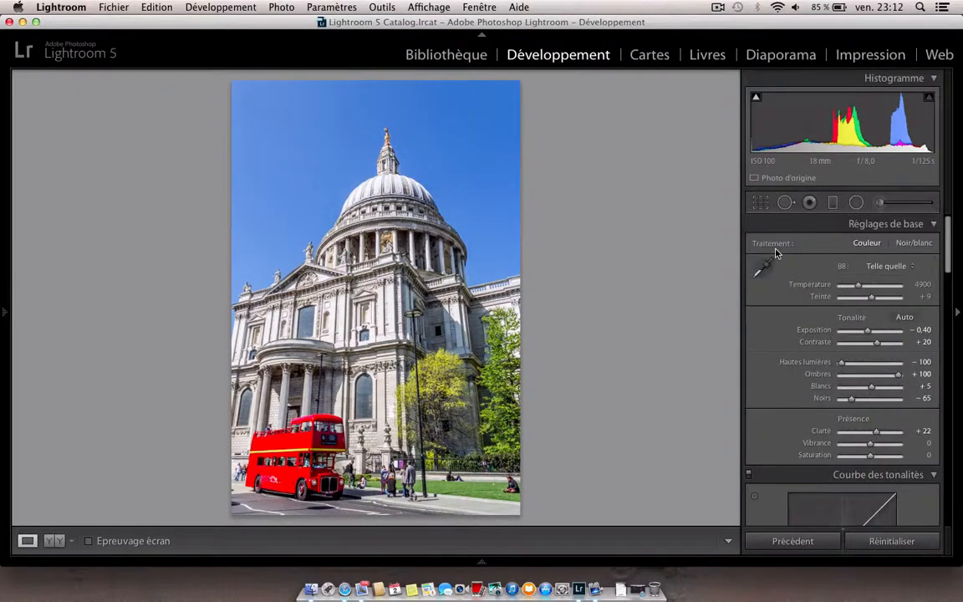
left_click(762, 204)
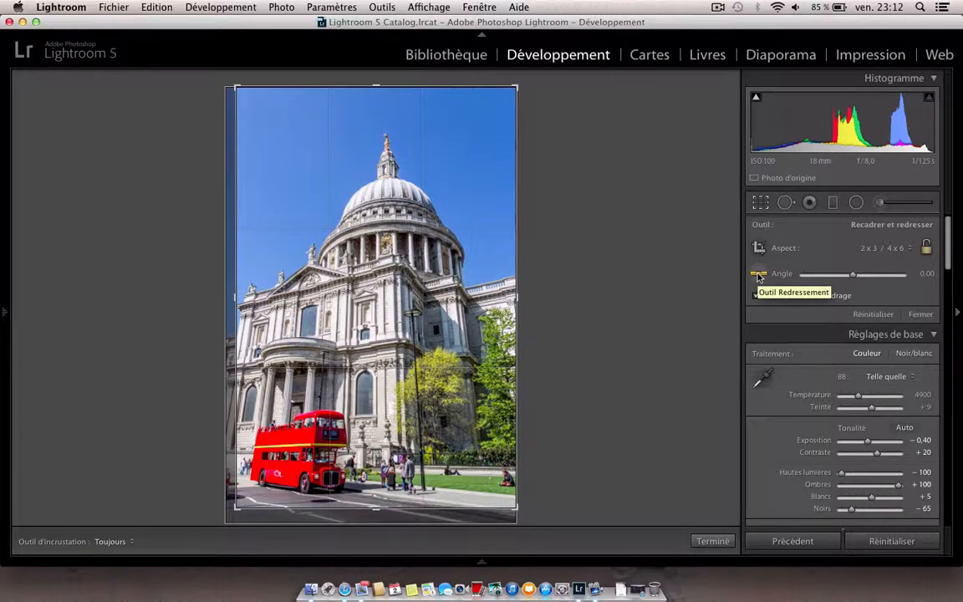
left_click(759, 276)
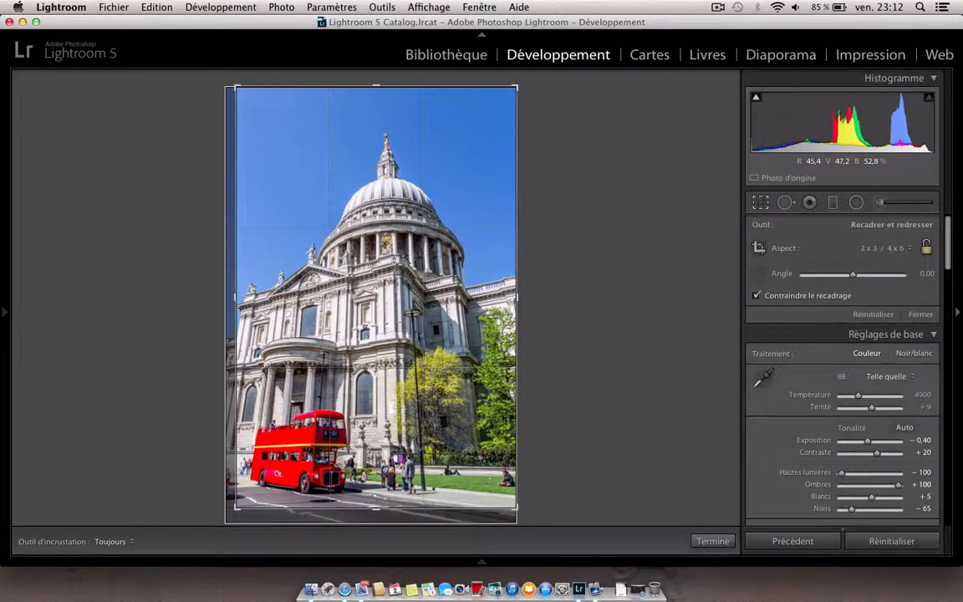
mouse_move(396, 260)
left_mouse_down()
mouse_move(394, 409)
mouse_move(359, 395)
left_mouse_up()
key("Return")
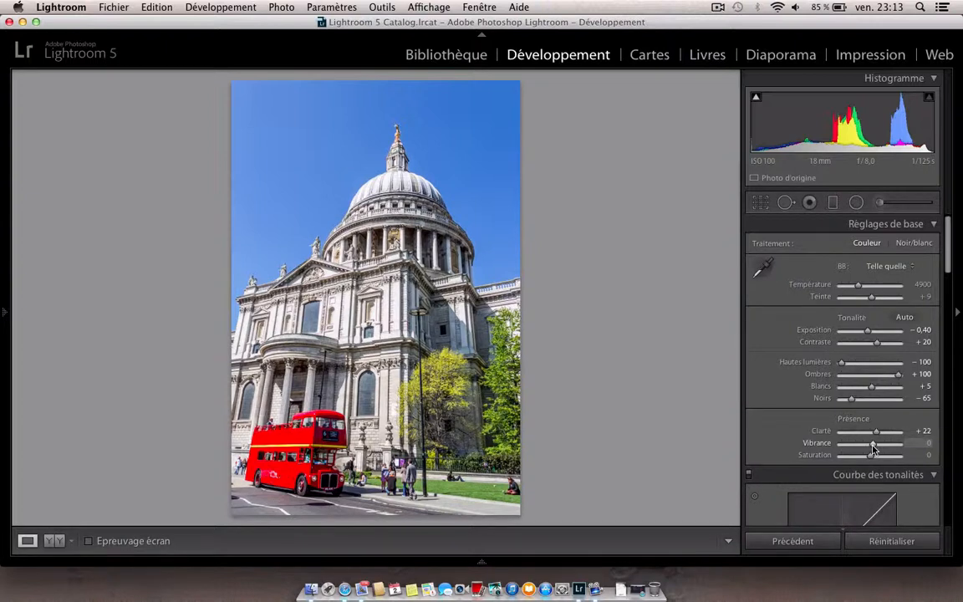
Step: Set Vibrance to +6 for the bus photo
left_click_drag(873, 446, 877, 450)
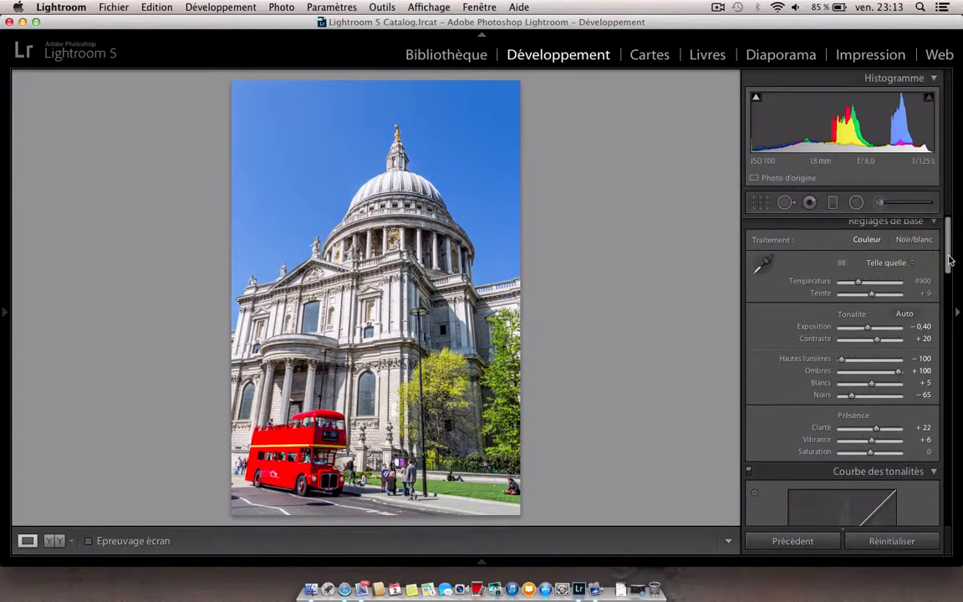
mouse_move(950, 260)
left_mouse_down()
mouse_move(942, 380)
mouse_move(942, 249)
left_mouse_up()
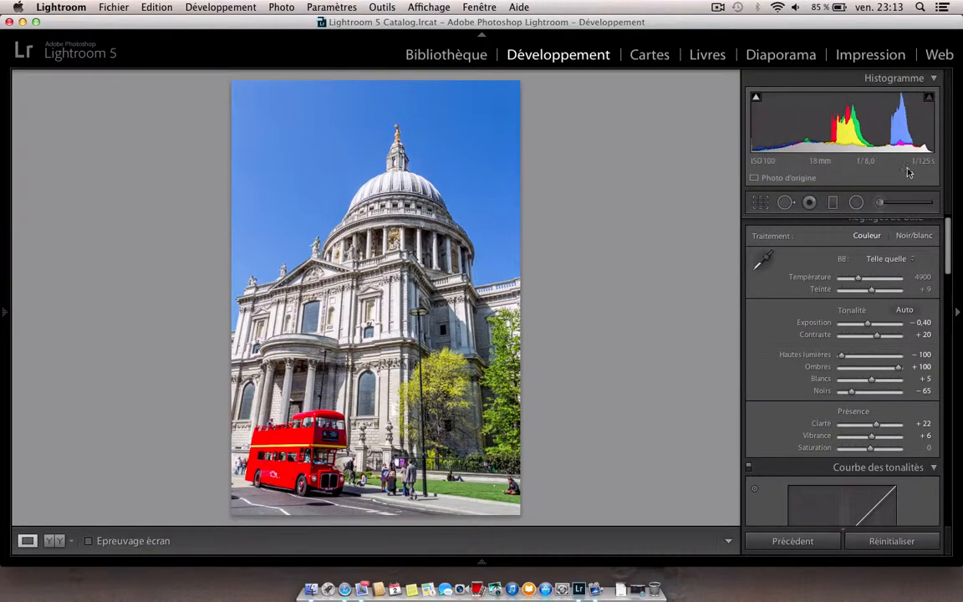
Step: Desaturate the entire photo with the adjustment brush, using the Saturation effect at −100 and a brush size of 27
left_click(881, 203)
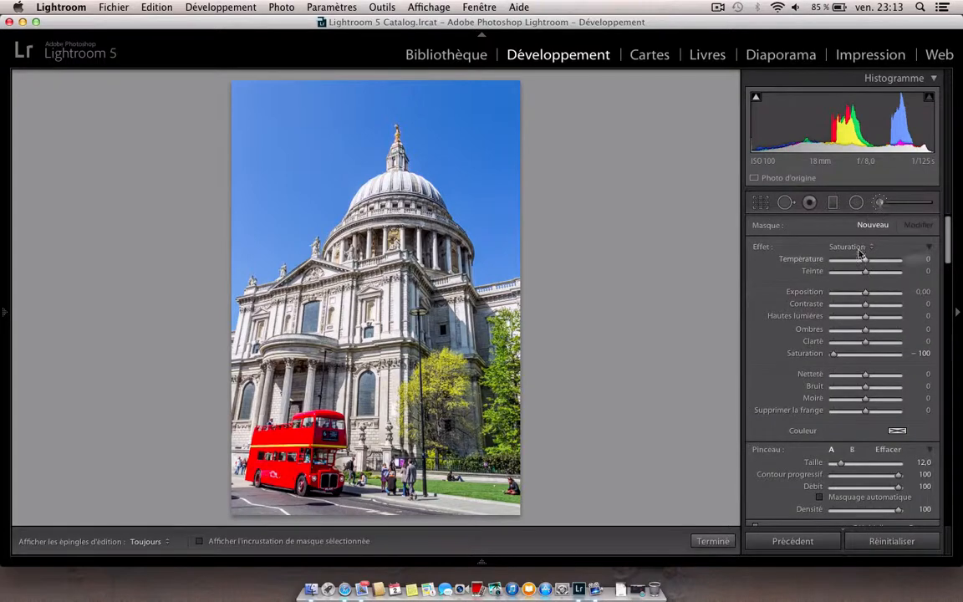
left_click(861, 251)
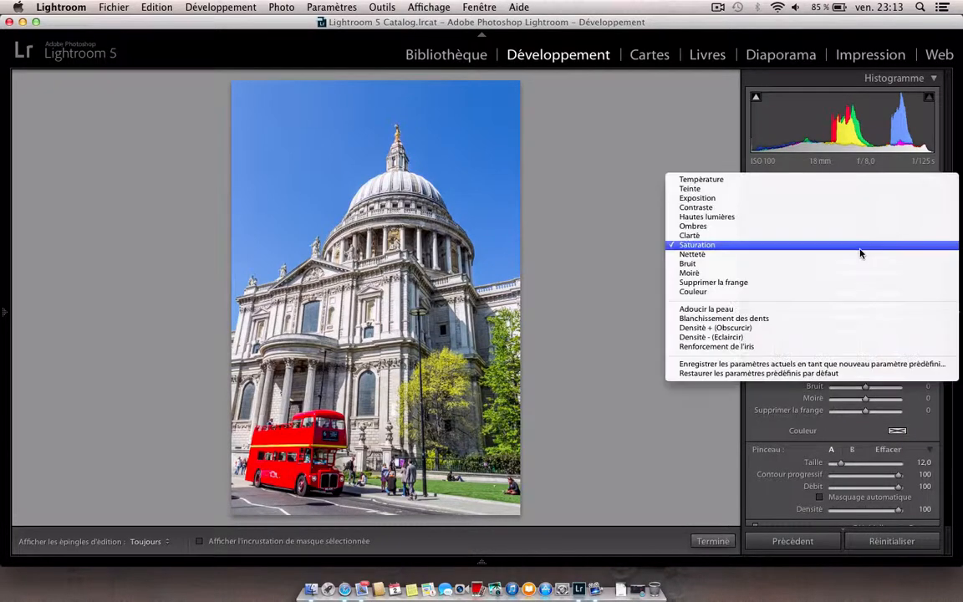
left_click(700, 245)
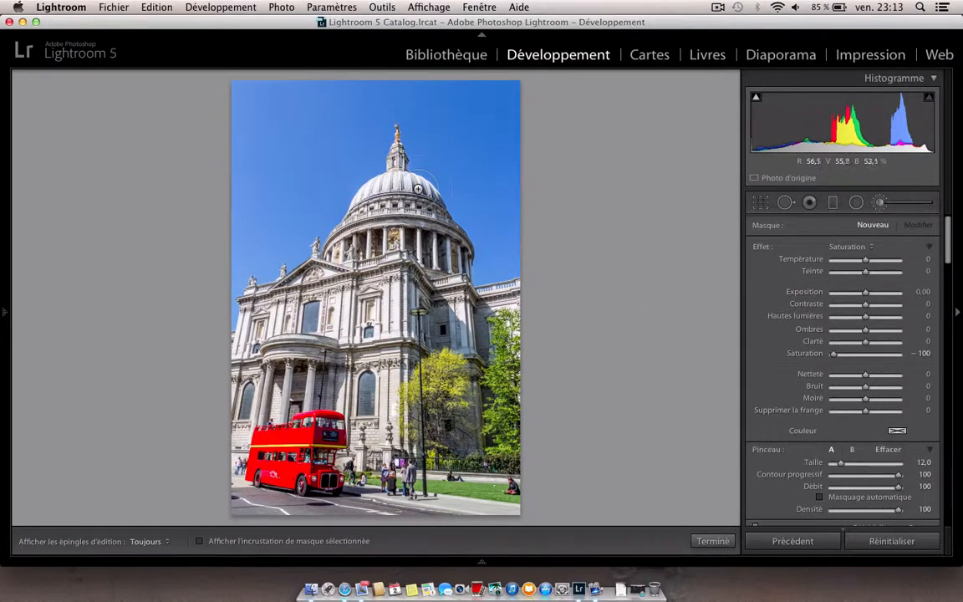
scroll(418, 189, "up", 6)
scroll(251, 103, "up", 2)
mouse_move(246, 102)
left_mouse_down()
mouse_move(498, 99)
mouse_move(288, 93)
mouse_move(481, 146)
mouse_move(468, 193)
mouse_move(527, 265)
mouse_move(243, 242)
mouse_move(222, 285)
mouse_move(519, 343)
mouse_move(242, 389)
mouse_move(394, 414)
mouse_move(483, 447)
mouse_move(202, 456)
mouse_move(469, 476)
mouse_move(493, 385)
mouse_move(355, 334)
mouse_move(378, 344)
left_mouse_up()
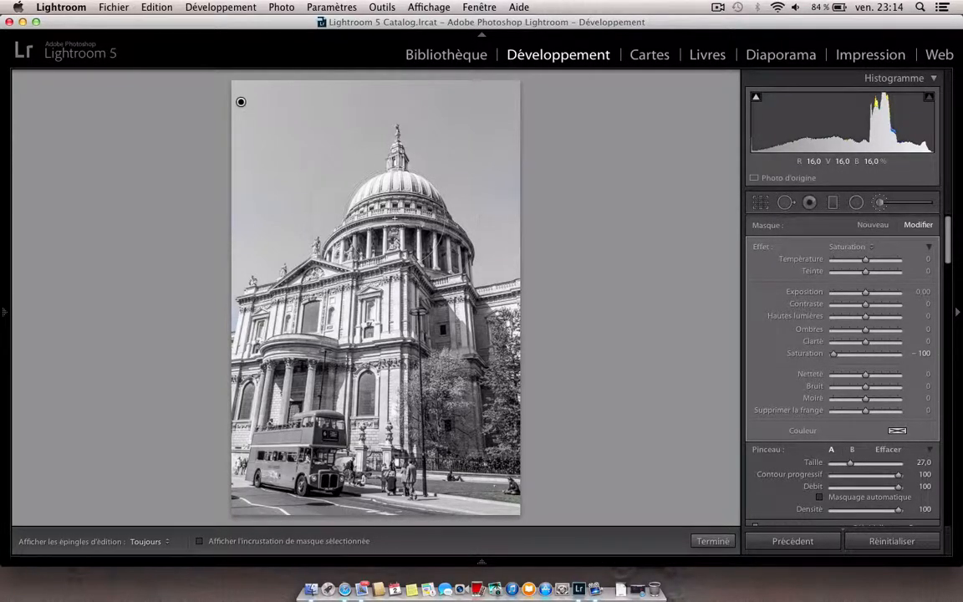
Step: Hide the edit pins and erase the desaturation mask over the whole bus with a size 2,0 eraser to restore its red
key("alt")
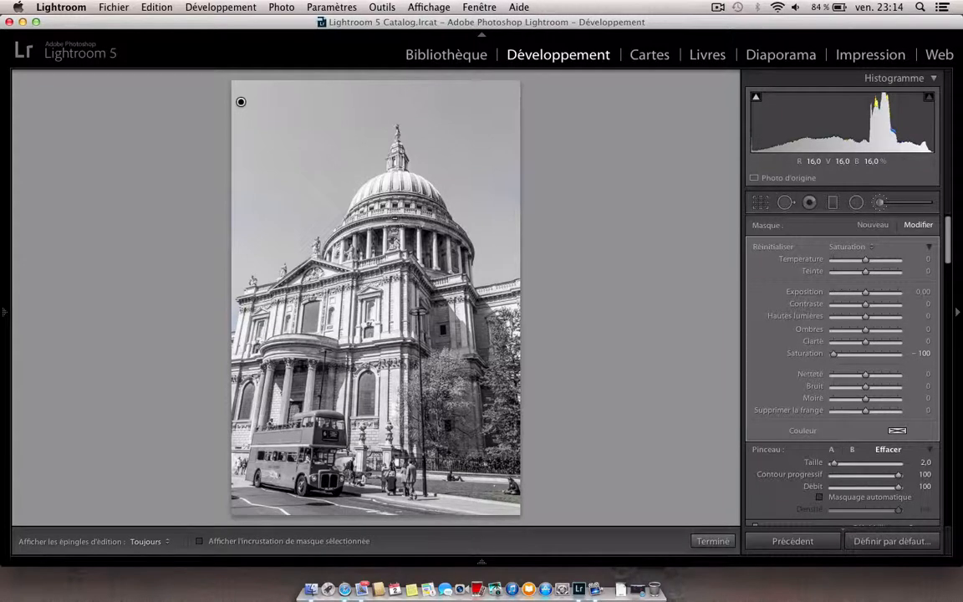
key("alt")
key("alt")
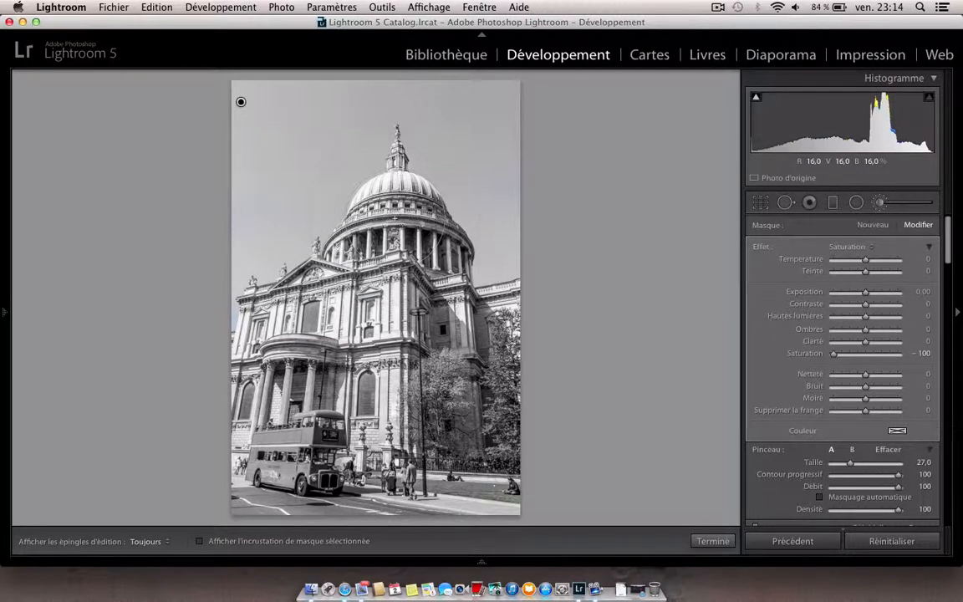
key("alt")
key("alt")
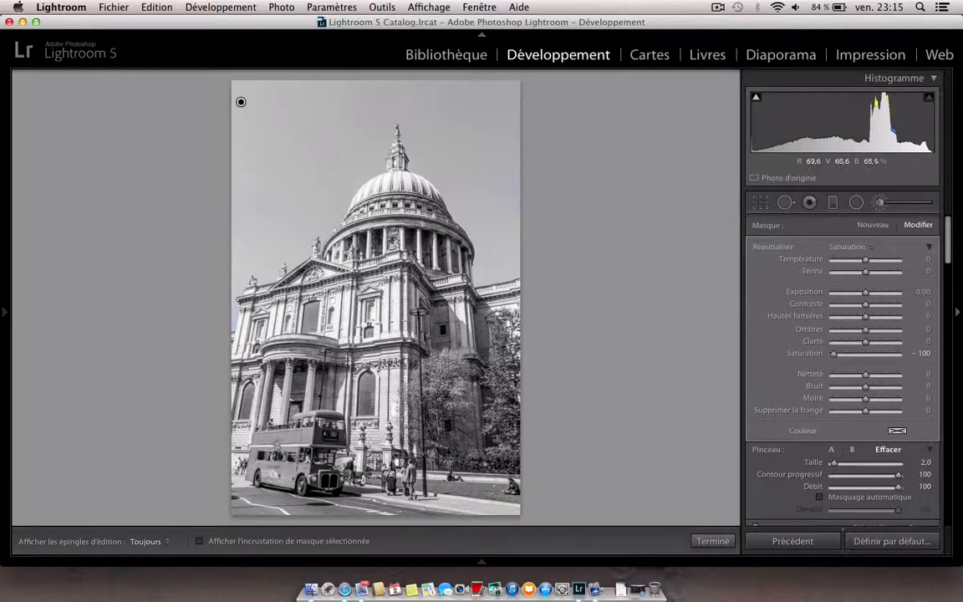
key("h")
mouse_move(251, 446)
left_mouse_down()
mouse_move(298, 446)
mouse_move(307, 440)
mouse_move(287, 436)
mouse_move(322, 416)
left_mouse_up()
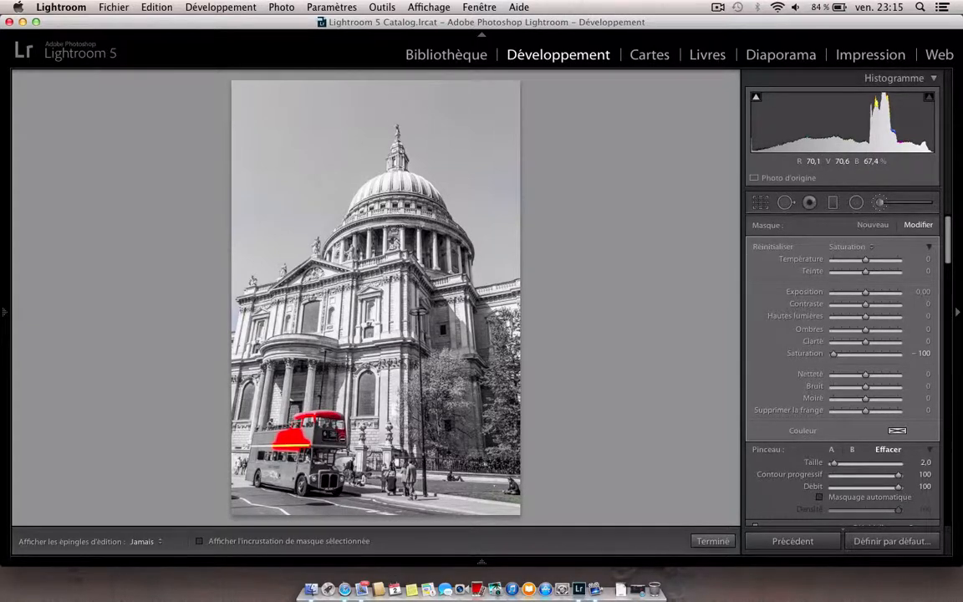
left_click_drag(333, 440, 317, 445)
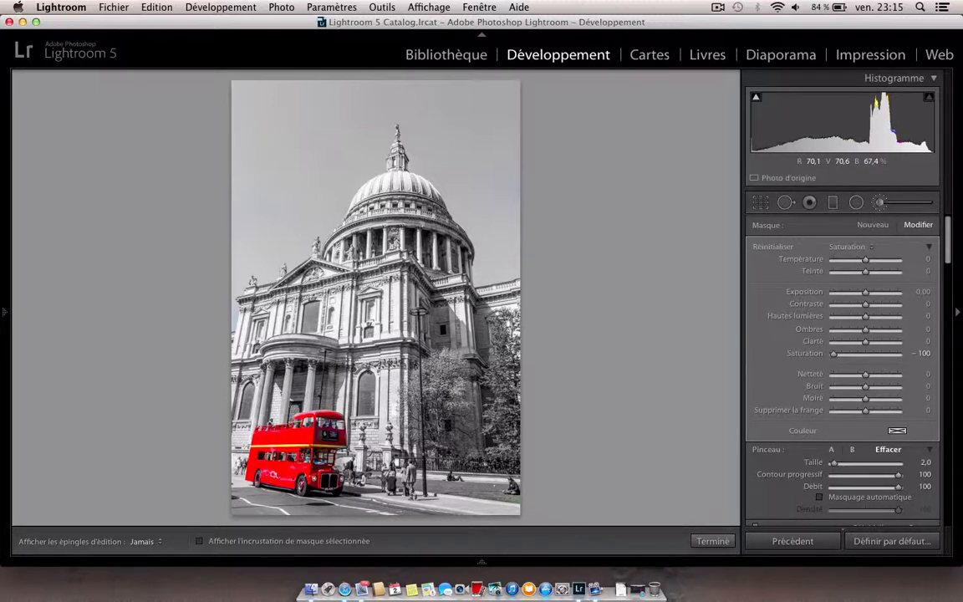
mouse_move(291, 444)
left_mouse_down()
mouse_move(278, 458)
mouse_move(288, 461)
left_mouse_up()
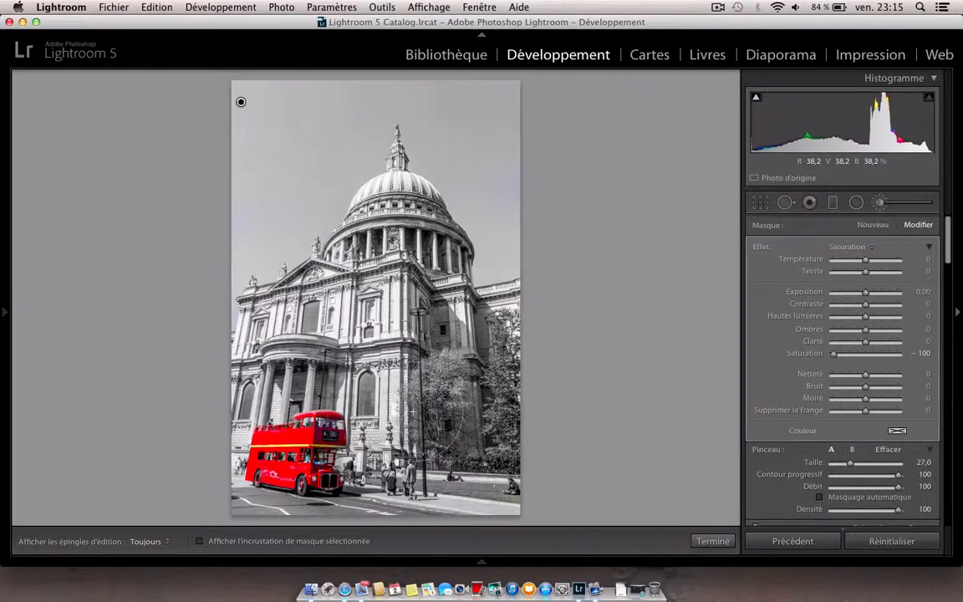
Step: Erase a small patch of the mask over the tree beside the lamppost and repaint it with the desaturating brush
key("alt")
left_click_drag(434, 396, 440, 397)
left_click_drag(438, 397, 437, 393)
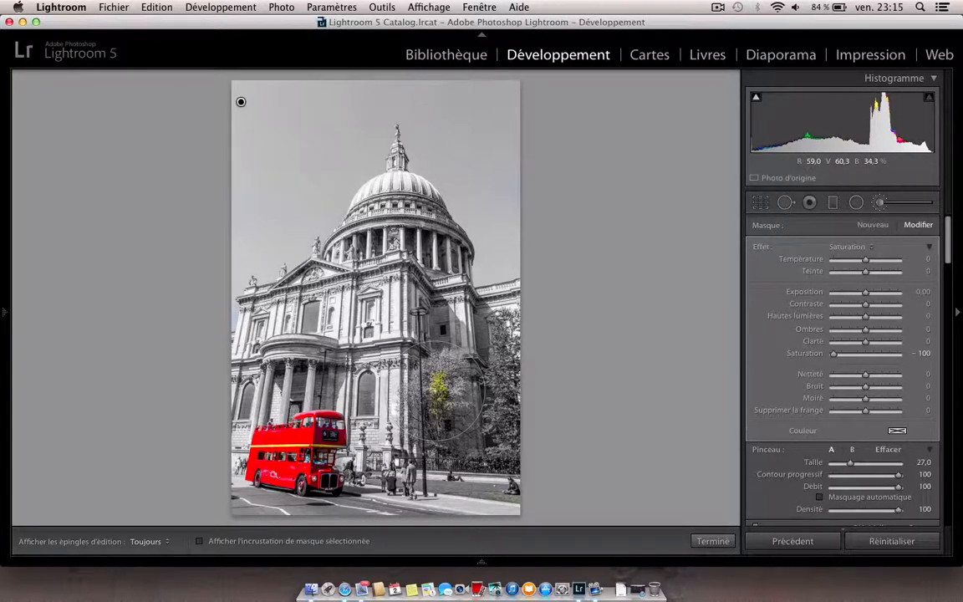
mouse_move(437, 389)
left_mouse_down()
mouse_move(426, 372)
mouse_move(431, 400)
left_mouse_up()
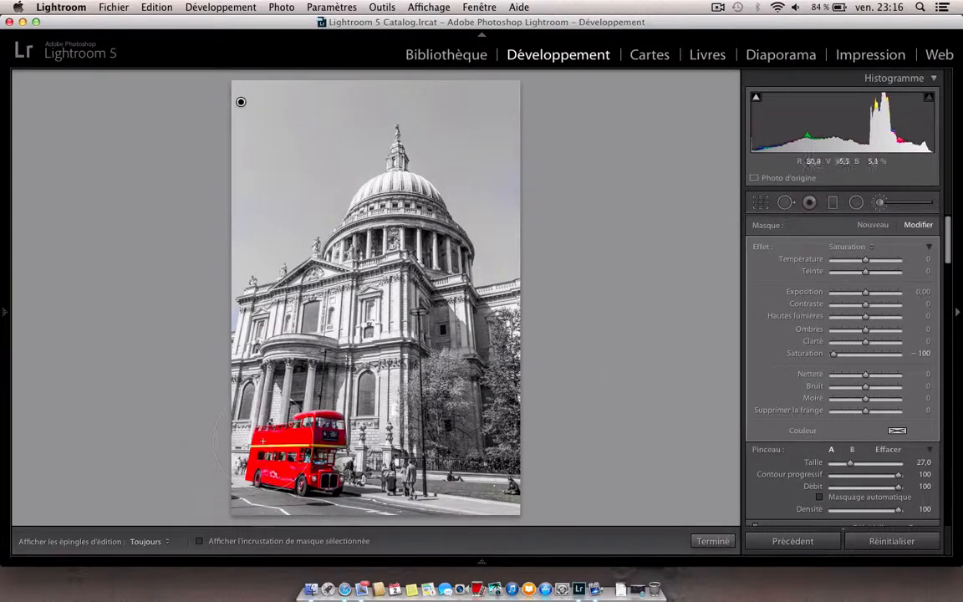
Step: Finish the brush adjustment and inspect the bus's edges and windows up close for masking accuracy
left_click(711, 542)
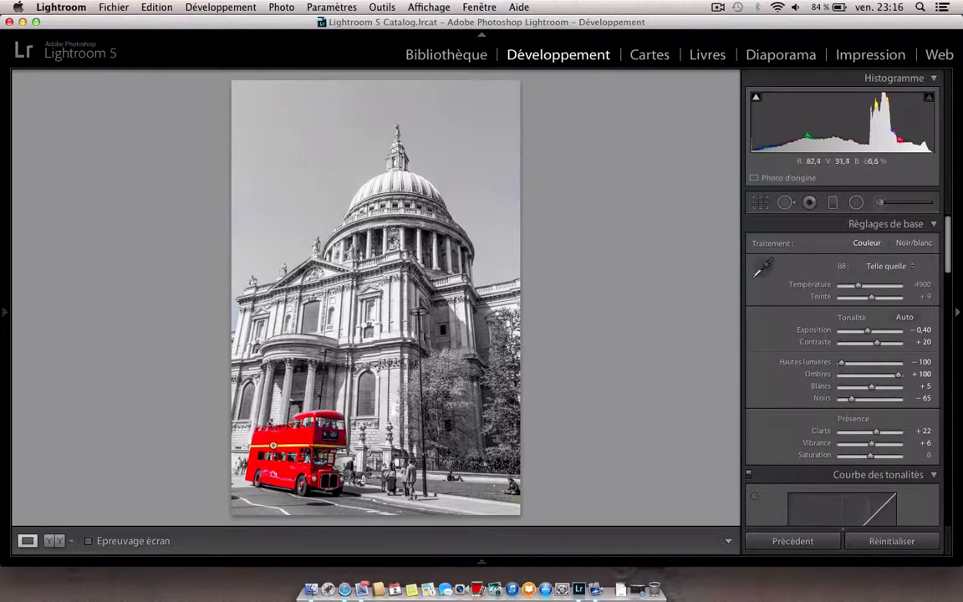
left_click(277, 446)
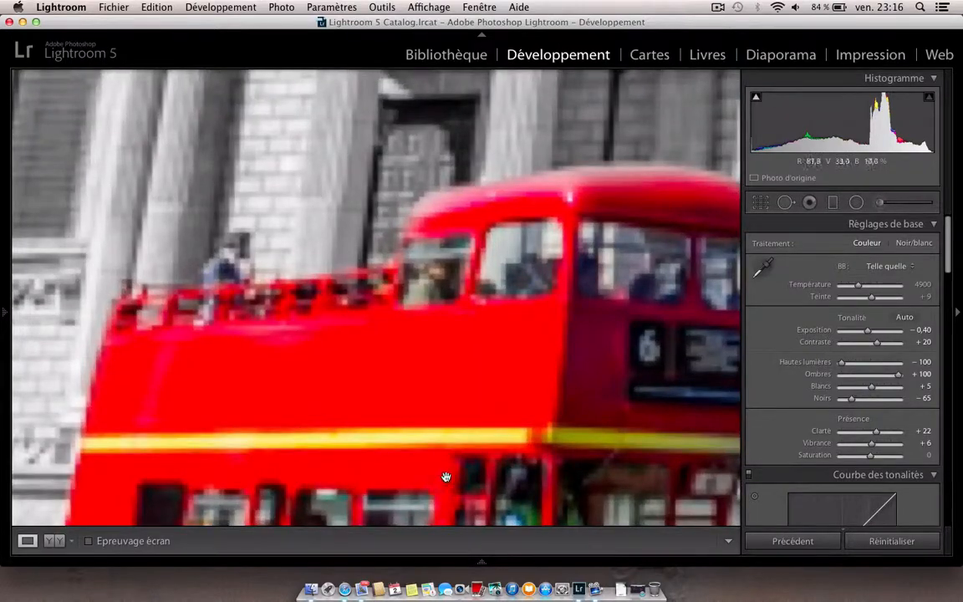
left_click_drag(485, 474, 258, 417)
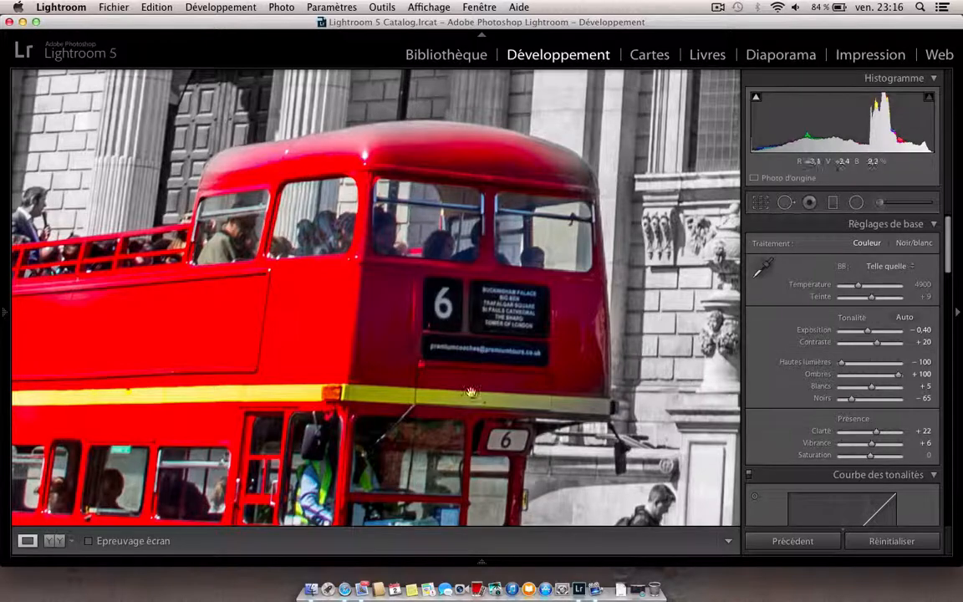
left_click_drag(425, 354, 502, 176)
left_click_drag(241, 427, 376, 235)
left_click_drag(302, 121, 315, 281)
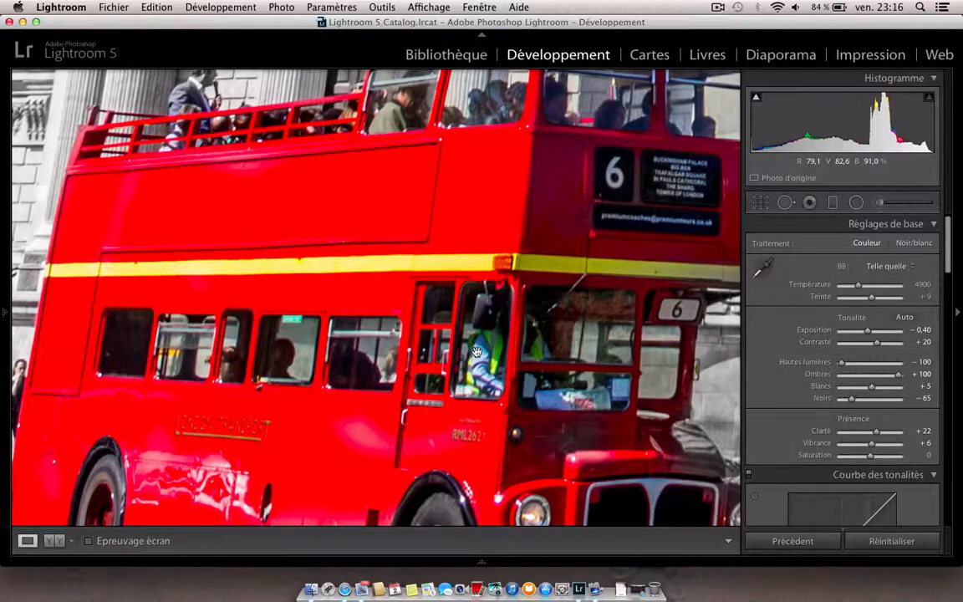
left_click(431, 318)
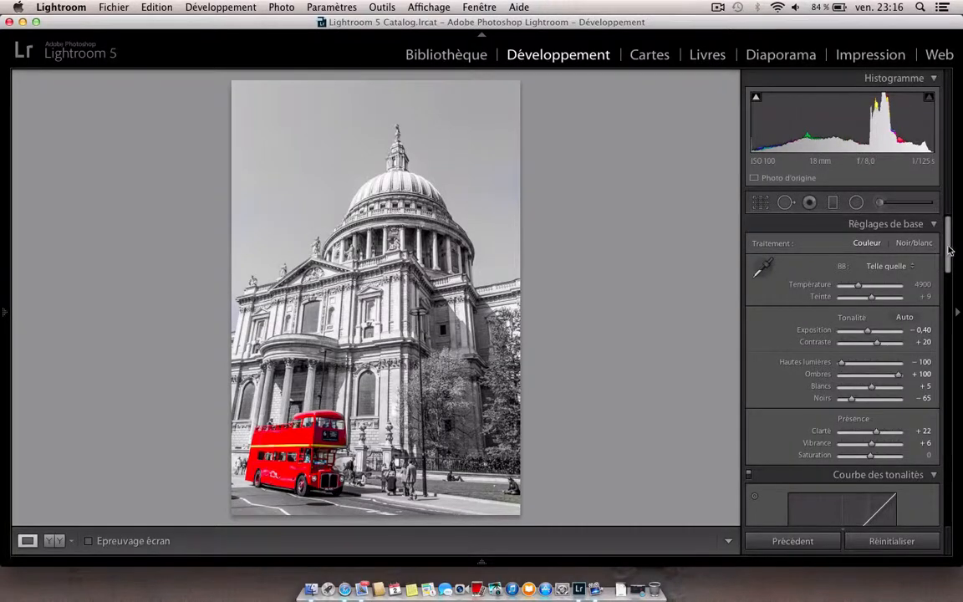
Step: Set the noise reduction Luminance to 15
left_click_drag(945, 253, 948, 354)
scroll(920, 384, "down", 5)
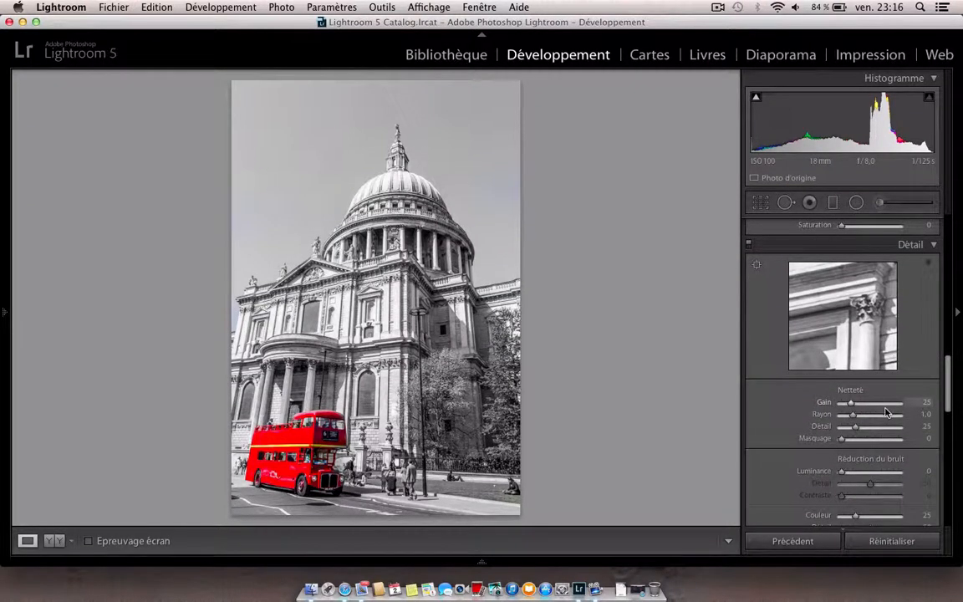
left_click_drag(842, 476, 849, 477)
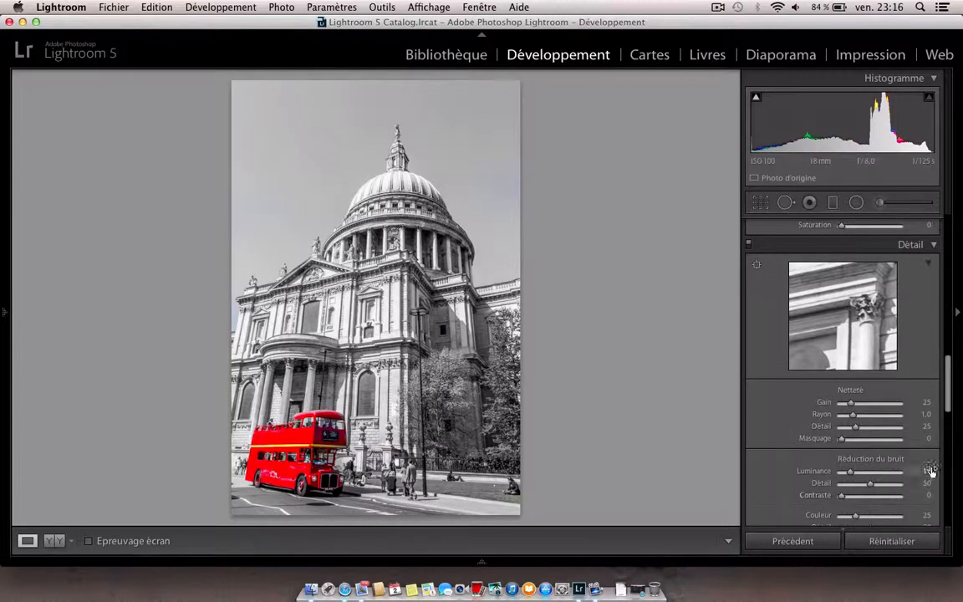
Step: Darken the photo's edges with a post-crop vignette at a Gain of −25
scroll(948, 407, "down", 2)
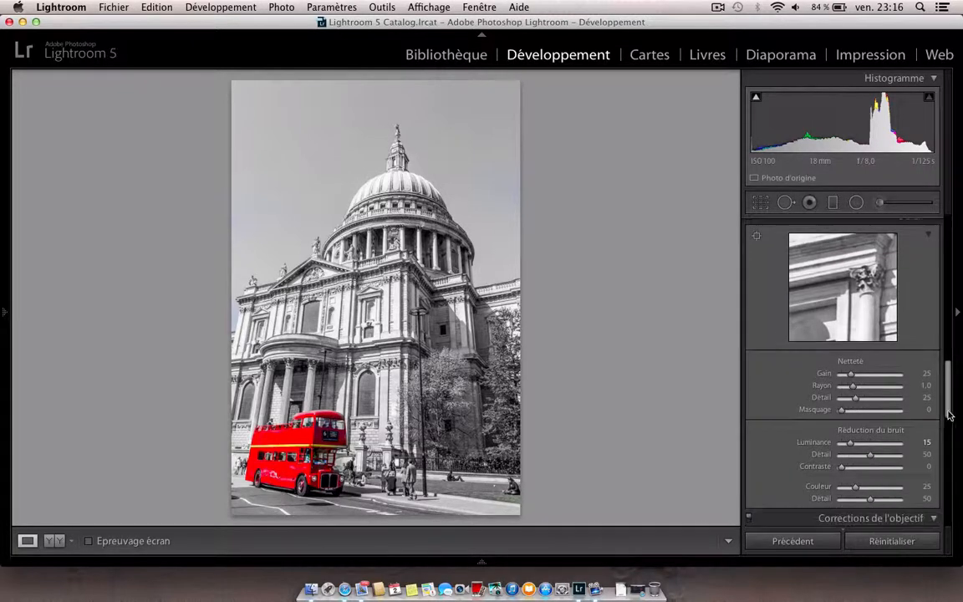
scroll(888, 456, "down", 12)
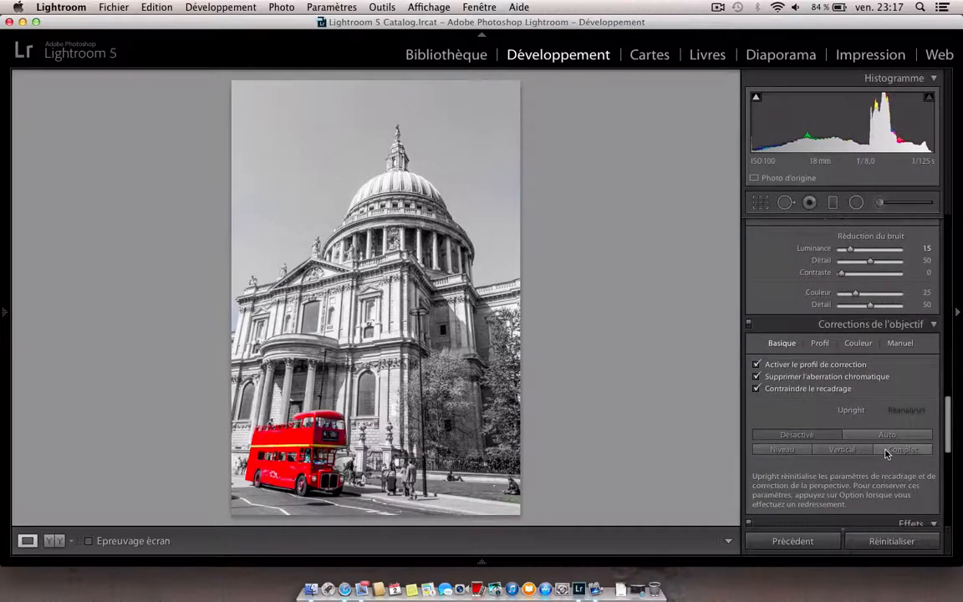
scroll(888, 452, "down", 9)
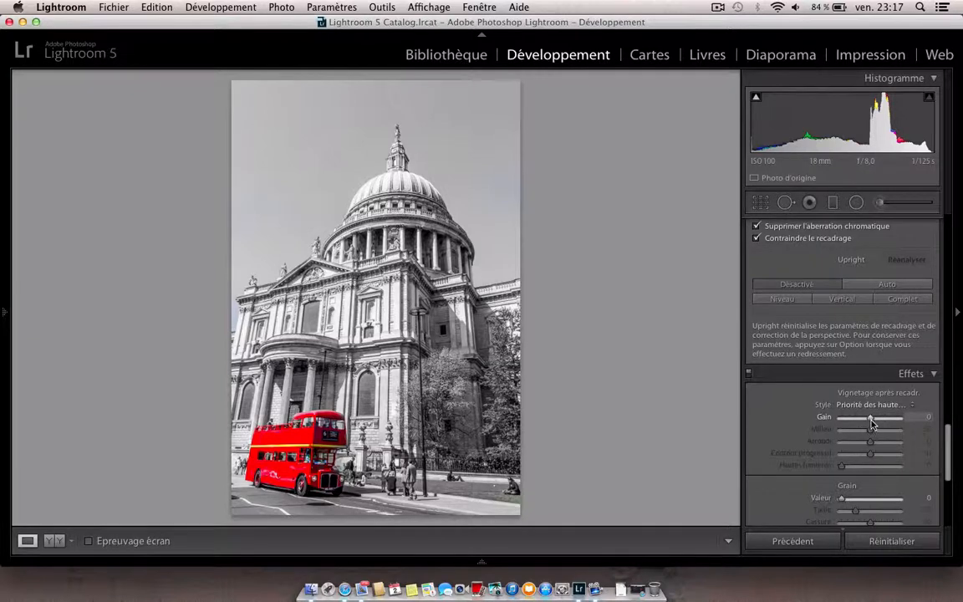
left_click_drag(870, 424, 863, 427)
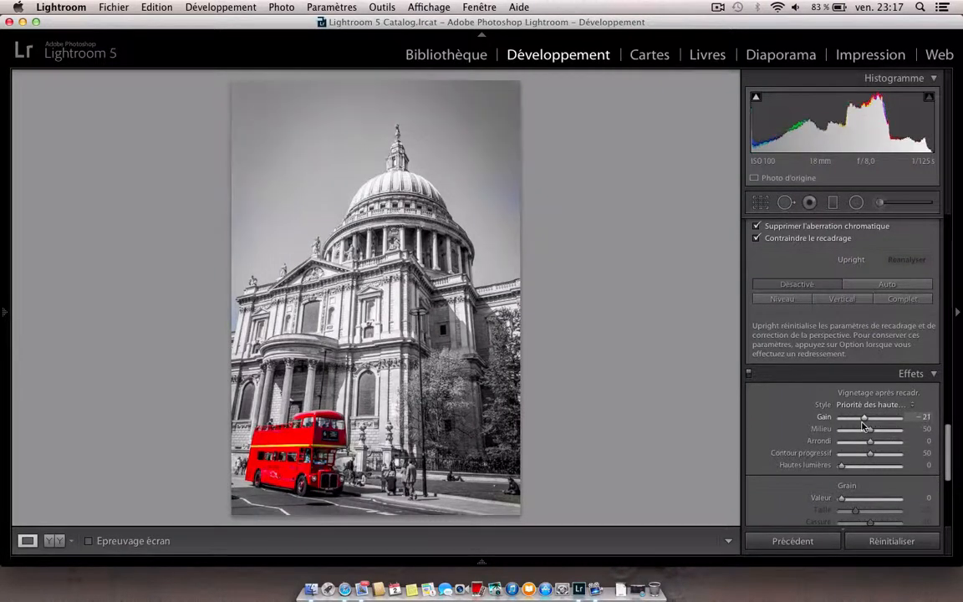
left_click_drag(863, 427, 862, 427)
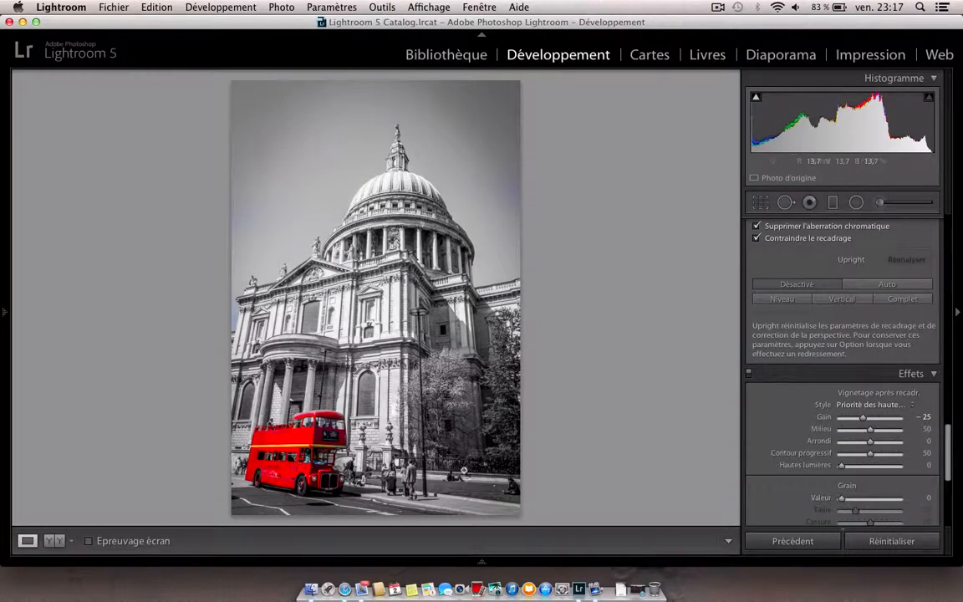
Step: Open the photo of the red phone boxes and taxi and reset all its develop settings
left_click(480, 561)
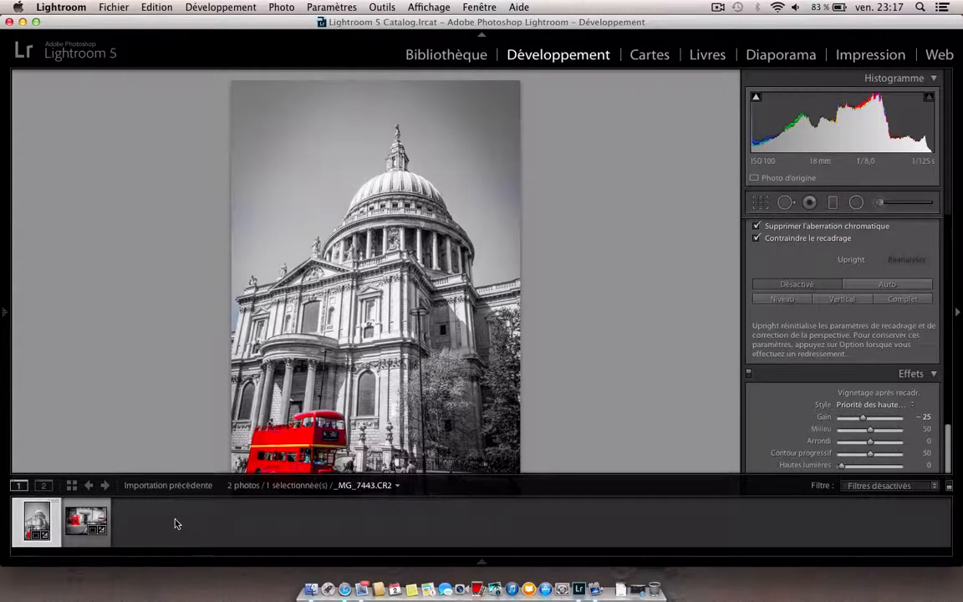
left_click(79, 524)
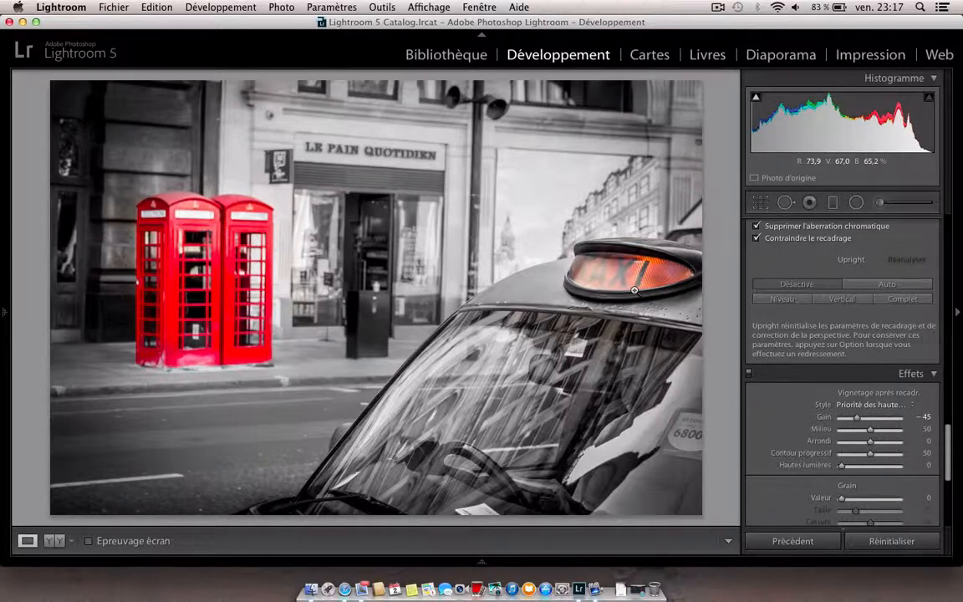
left_click(888, 544)
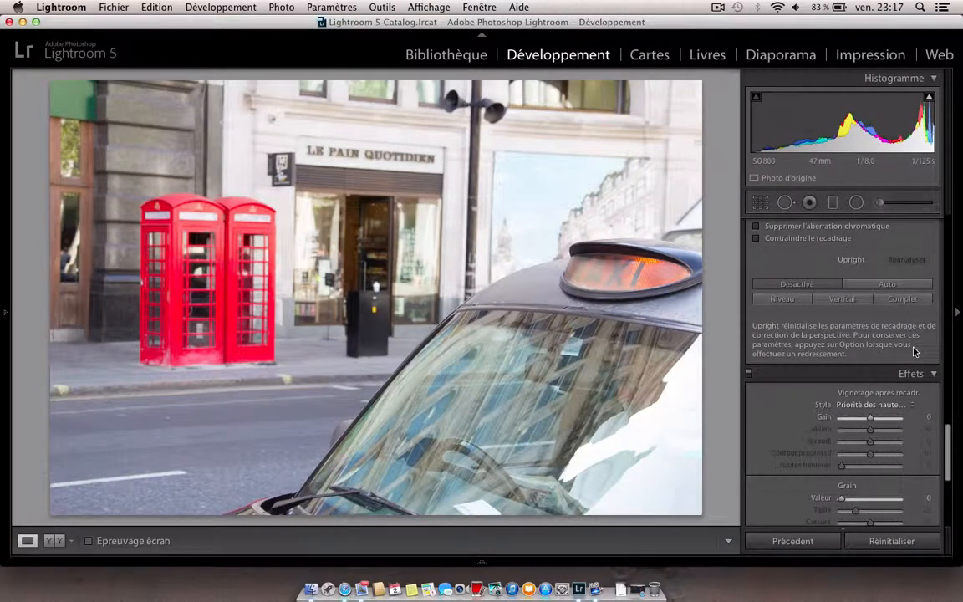
Step: Set Ombres to +100, Hautes lumières to −100, Blancs to +12 and Noirs to −72 for the phone box photo
scroll(908, 334, "up", 2)
scroll(913, 347, "up", 10)
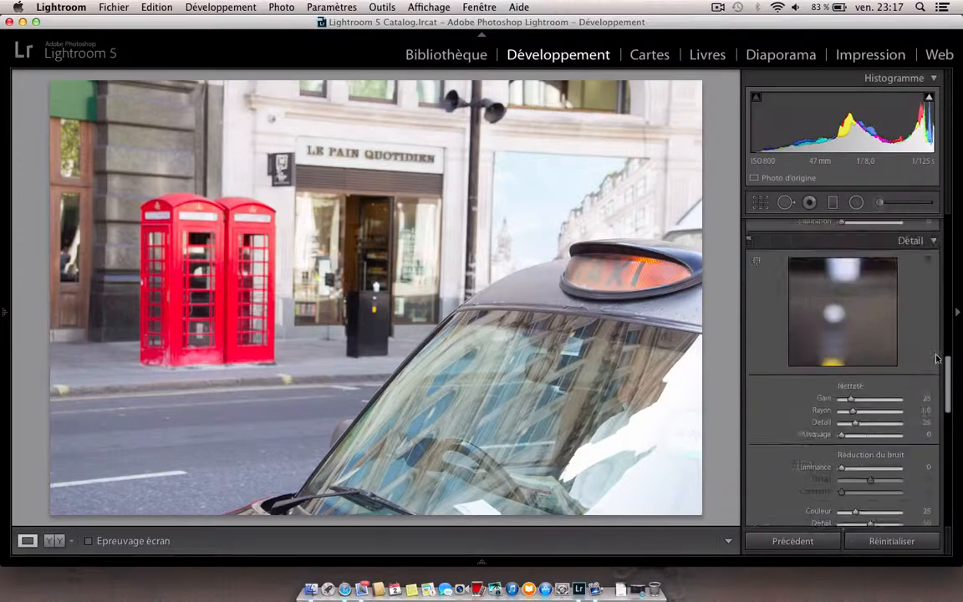
scroll(924, 334, "up", 5)
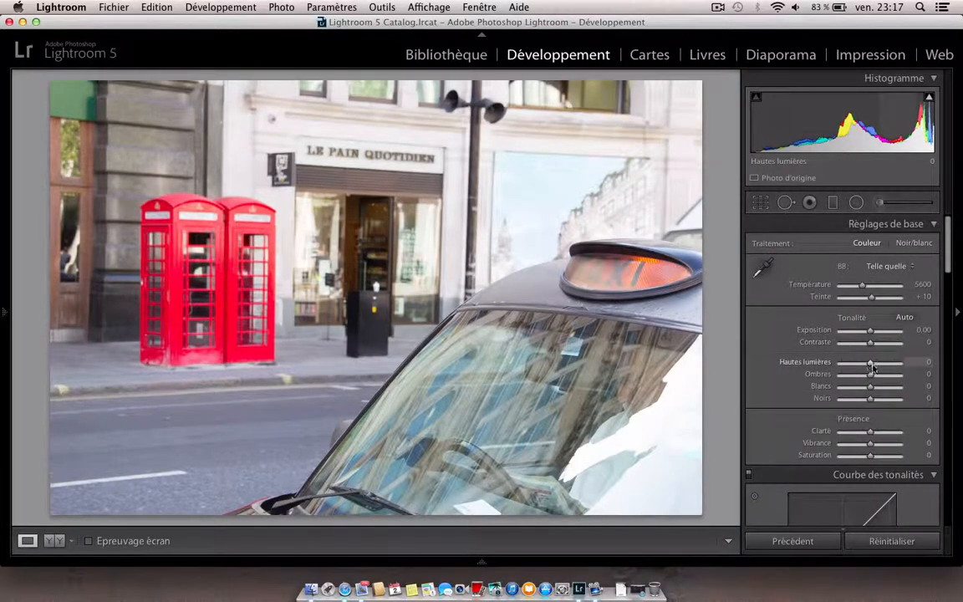
left_click_drag(872, 378, 907, 376)
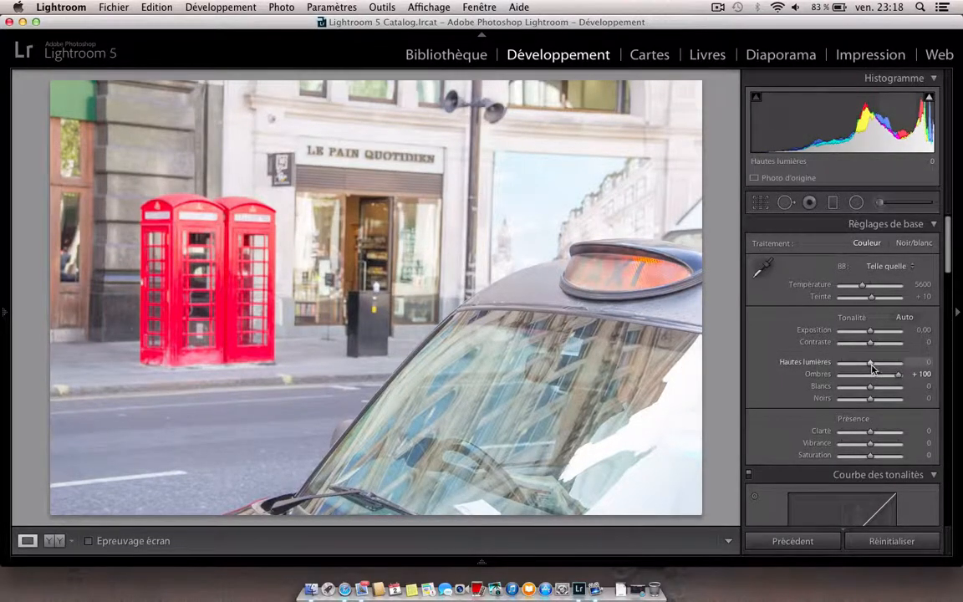
left_click_drag(873, 366, 830, 366)
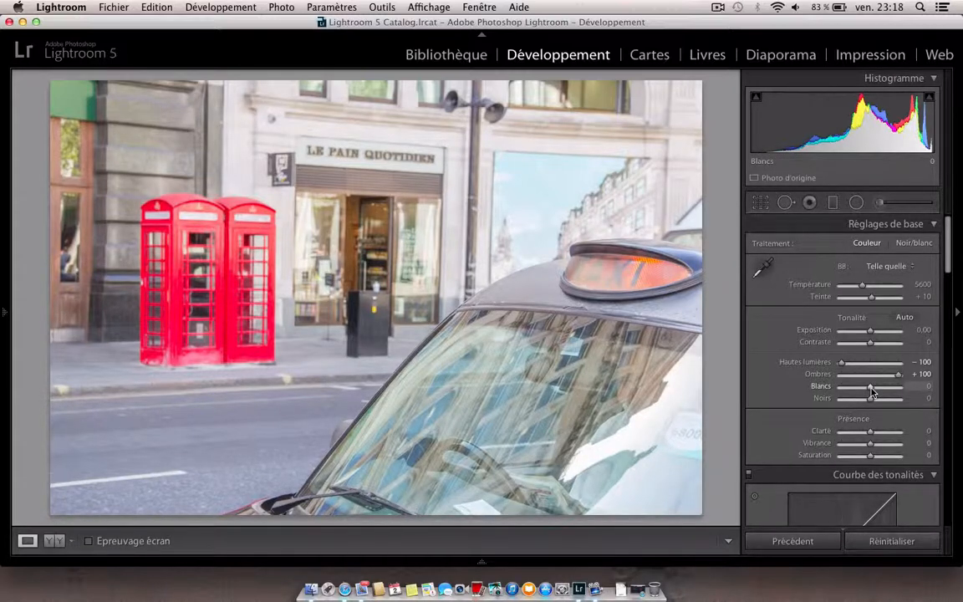
left_click_drag(871, 390, 872, 391)
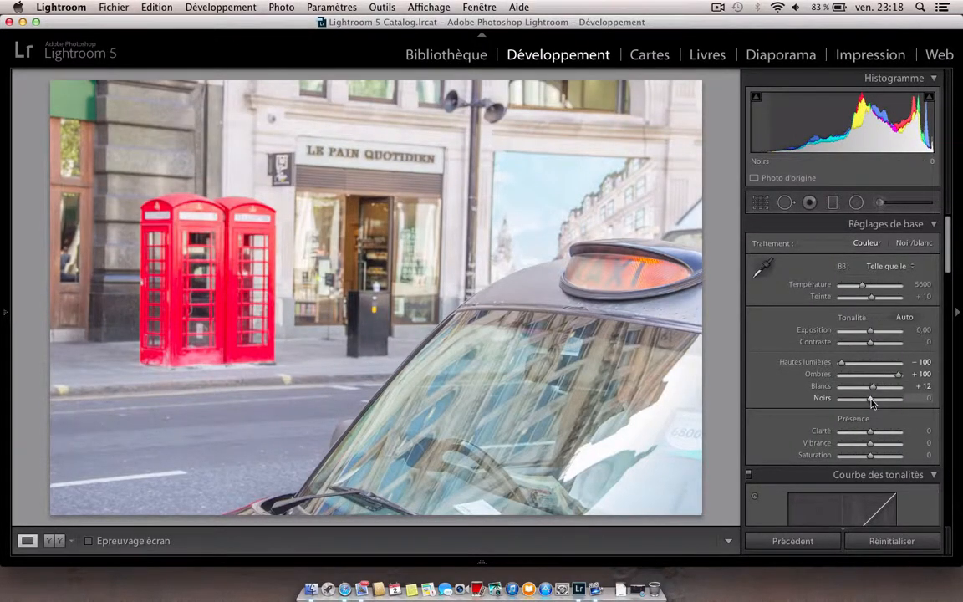
left_click_drag(872, 403, 849, 405)
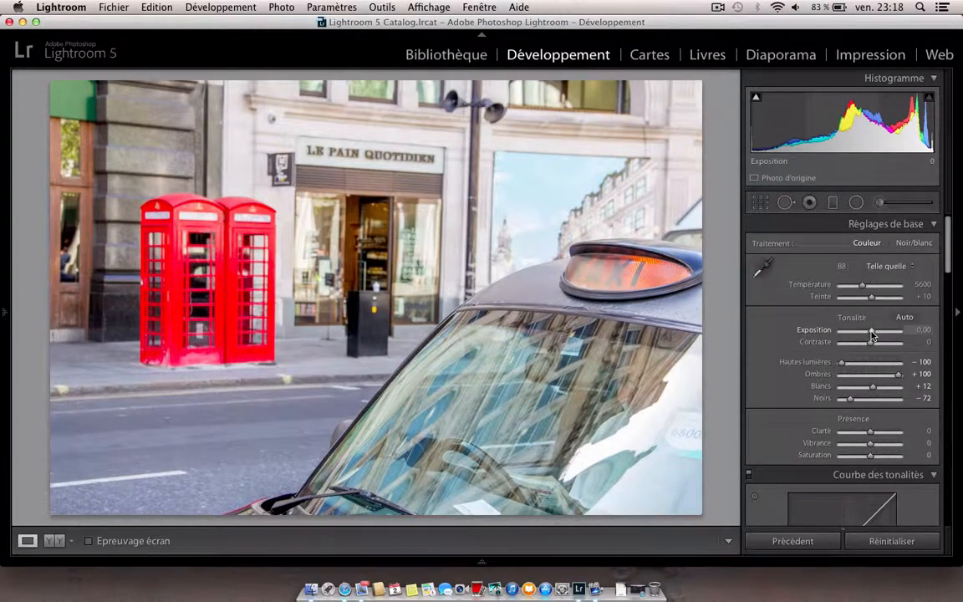
Step: Set Exposition to −0,25 and Contraste to +19 for the phone box photo
left_click_drag(873, 334, 867, 334)
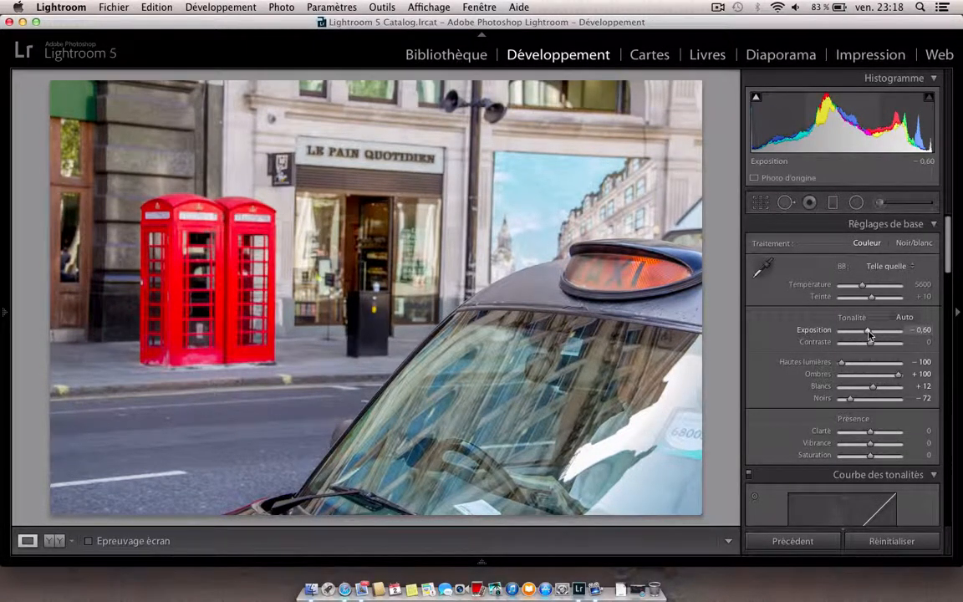
left_click_drag(868, 335, 869, 334)
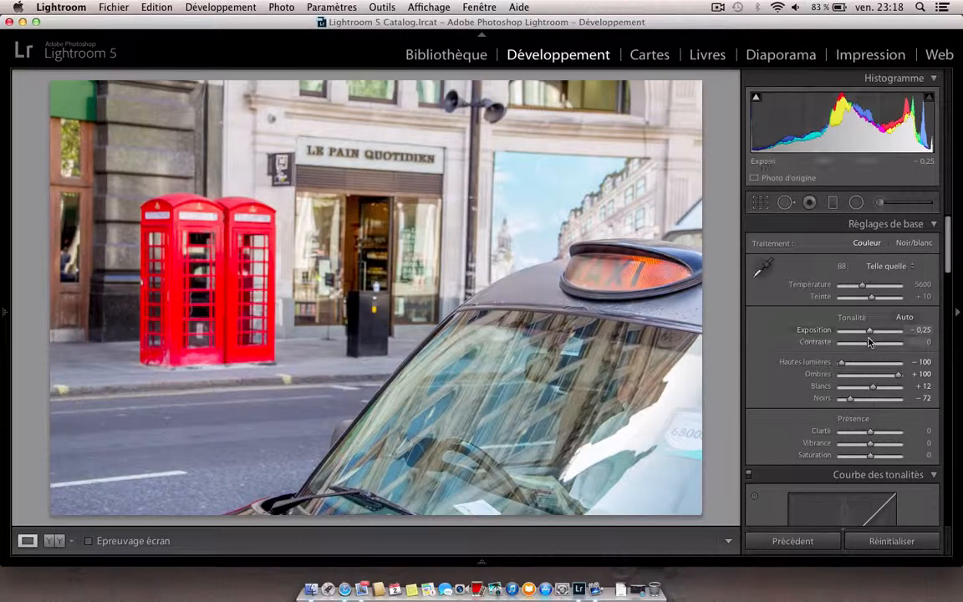
left_click_drag(871, 343, 877, 348)
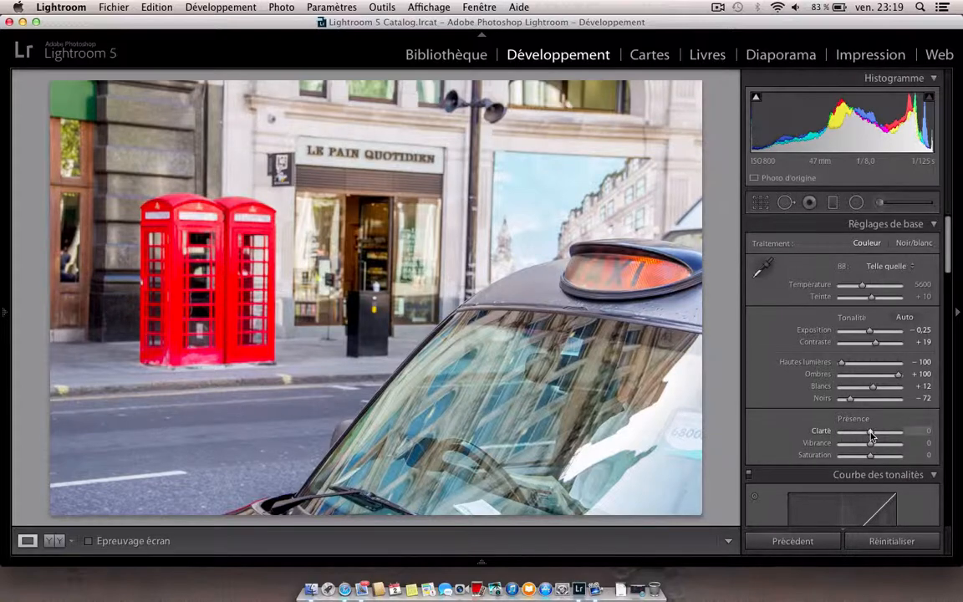
Step: Set Clarté to +19 and Vibrance to +15 for the whole photo
left_click_drag(871, 435, 901, 435)
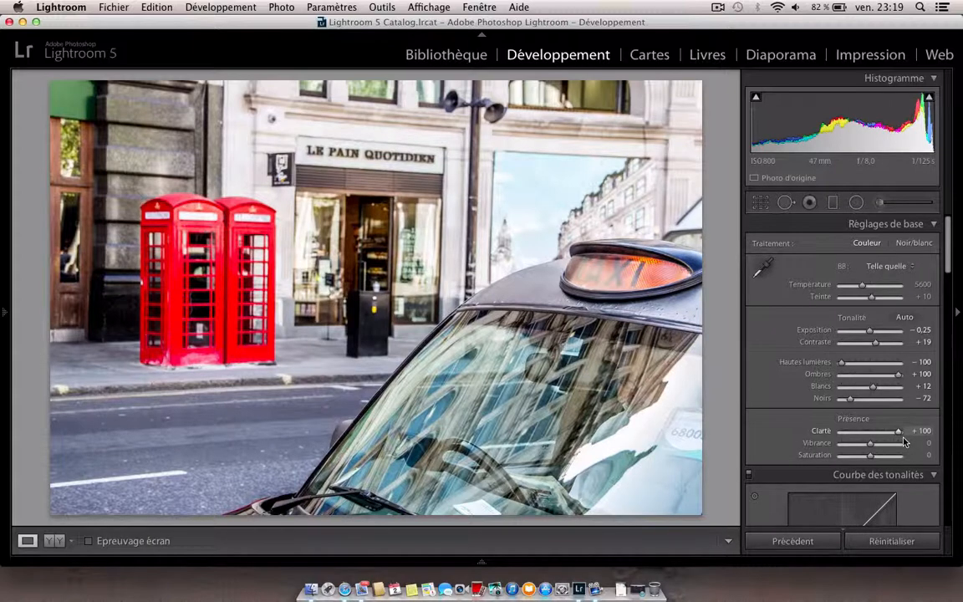
left_click_drag(818, 444, 809, 444)
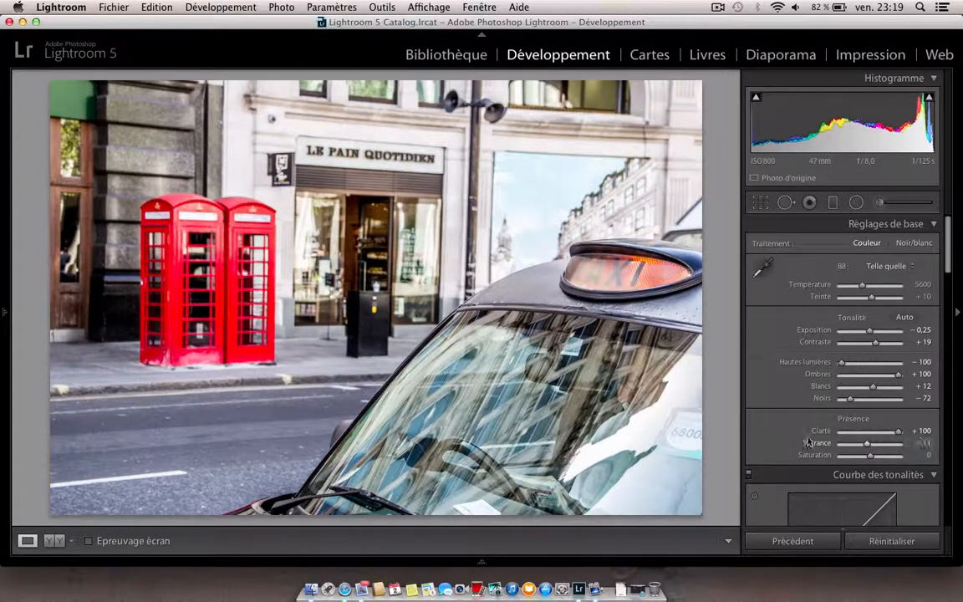
double_click(824, 444)
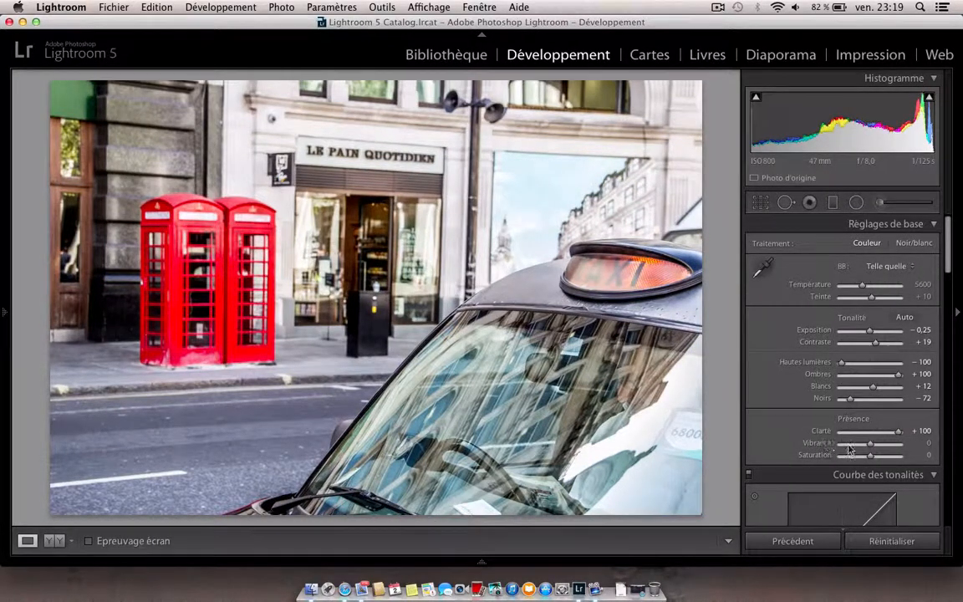
left_click_drag(899, 435, 875, 436)
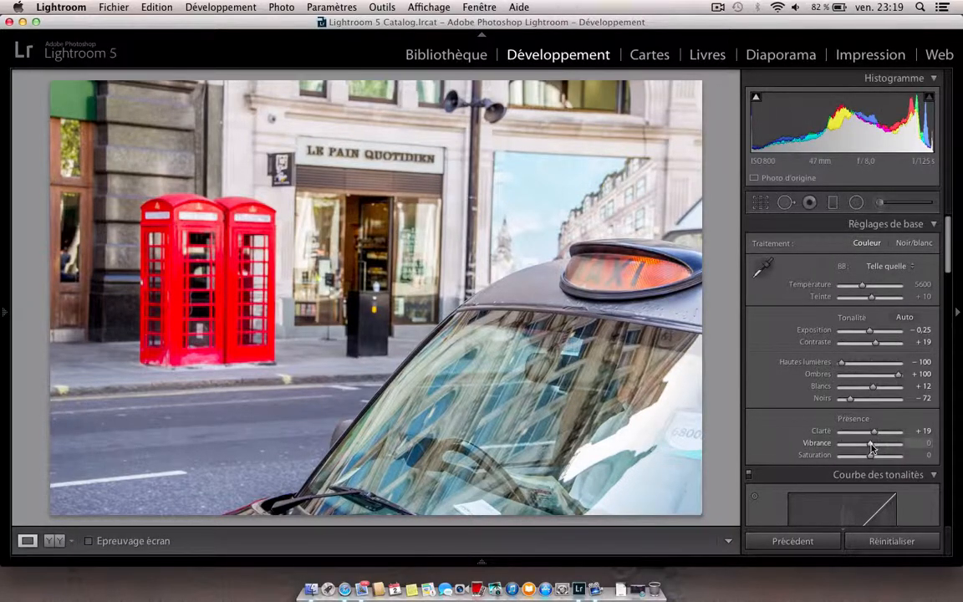
left_click_drag(872, 449, 874, 449)
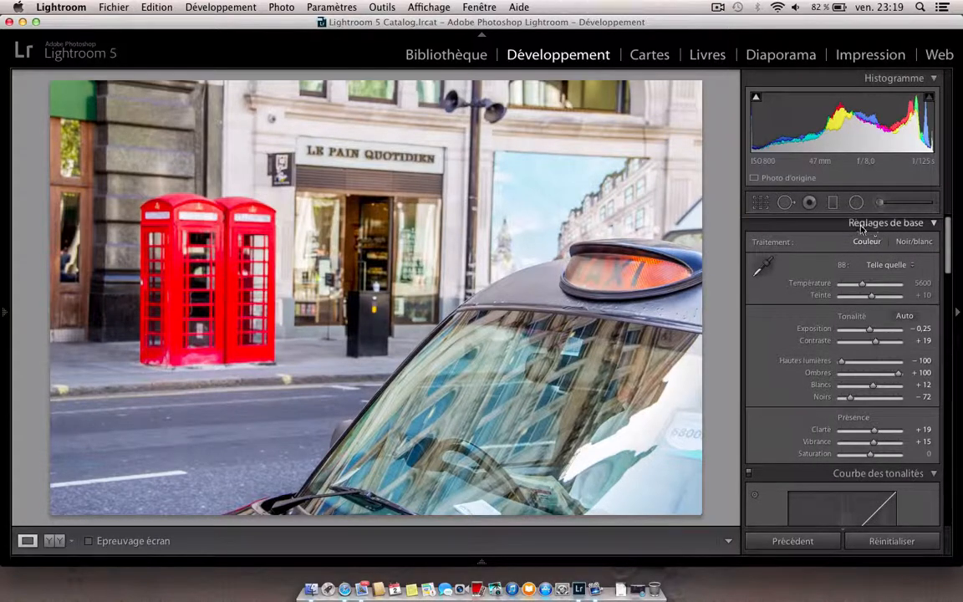
Step: Soften the building façade behind the phone boxes and taxi with an adjustment brush at Clarté −100, using brush sizes 18 and 14
left_click(880, 204)
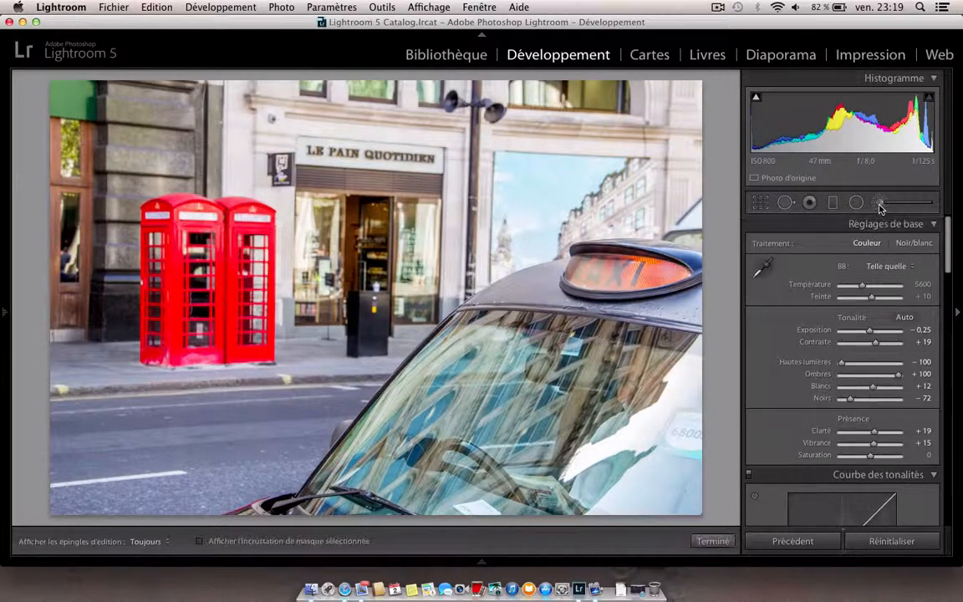
left_click(868, 249)
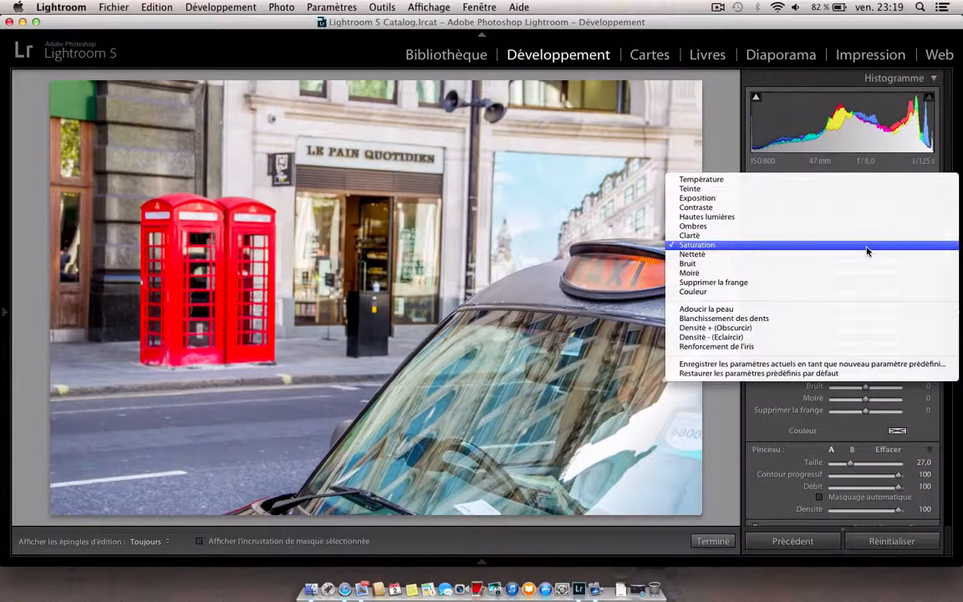
left_click(712, 236)
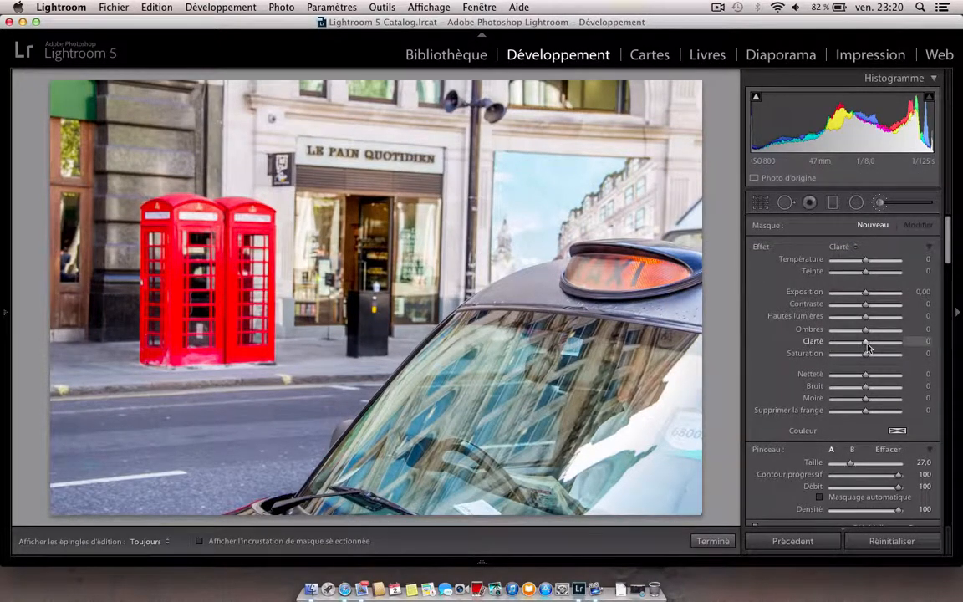
left_click_drag(868, 346, 837, 343)
scroll(359, 180, "down", 5)
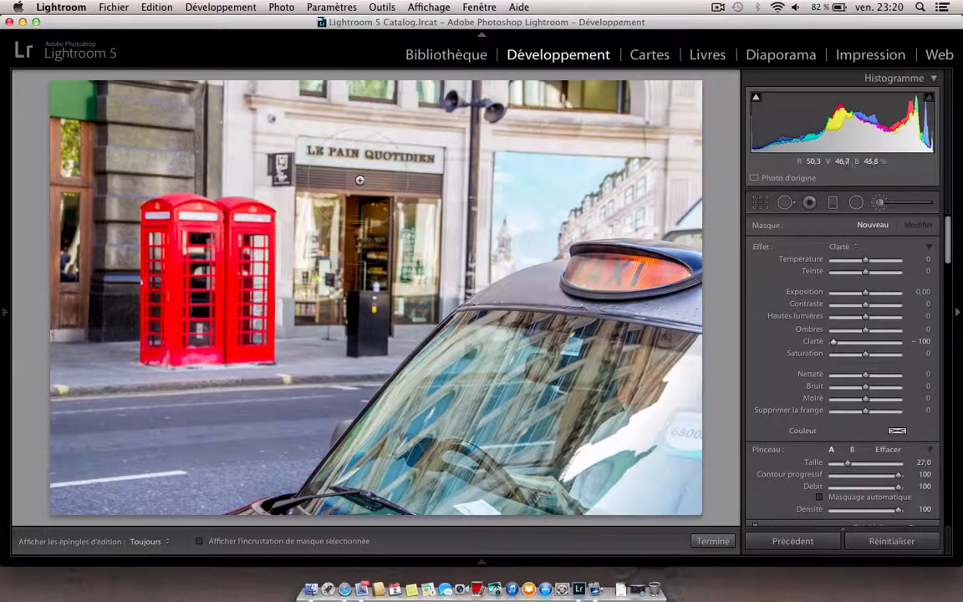
scroll(361, 181, "down", 2)
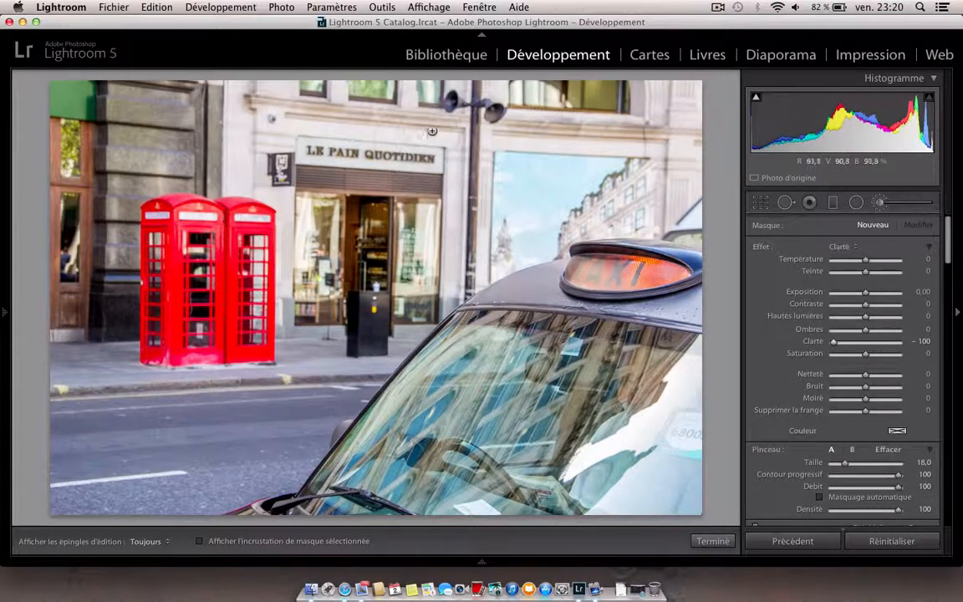
key("h")
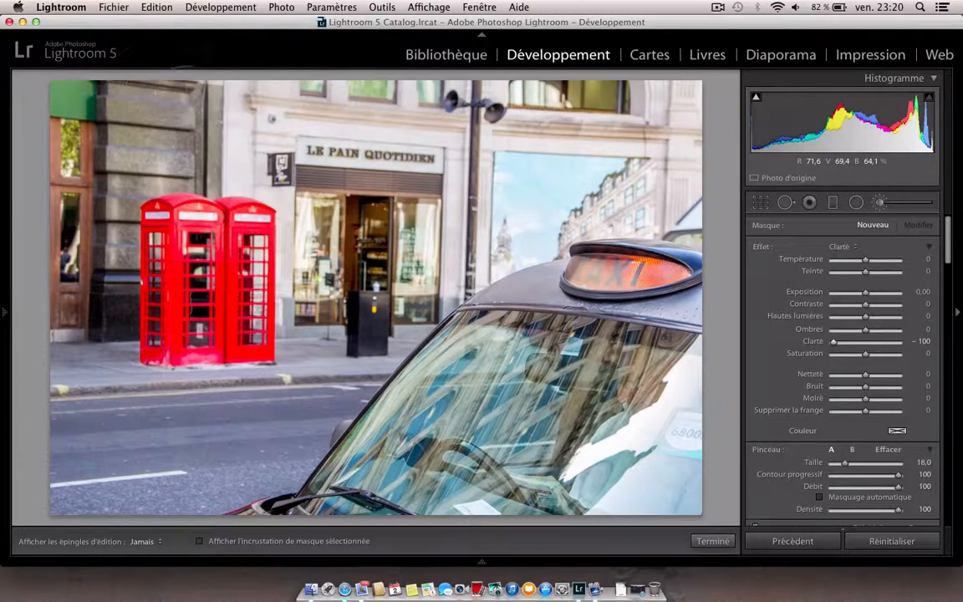
mouse_move(391, 138)
left_mouse_down()
mouse_move(634, 121)
mouse_move(557, 159)
mouse_move(431, 186)
mouse_move(338, 234)
mouse_move(347, 241)
left_mouse_up()
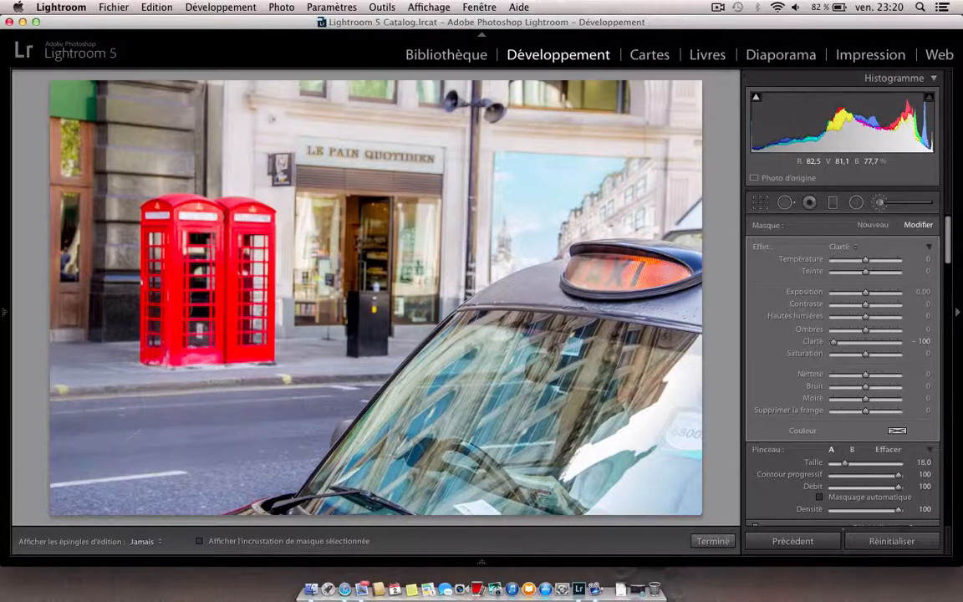
scroll(251, 431, "down", 4)
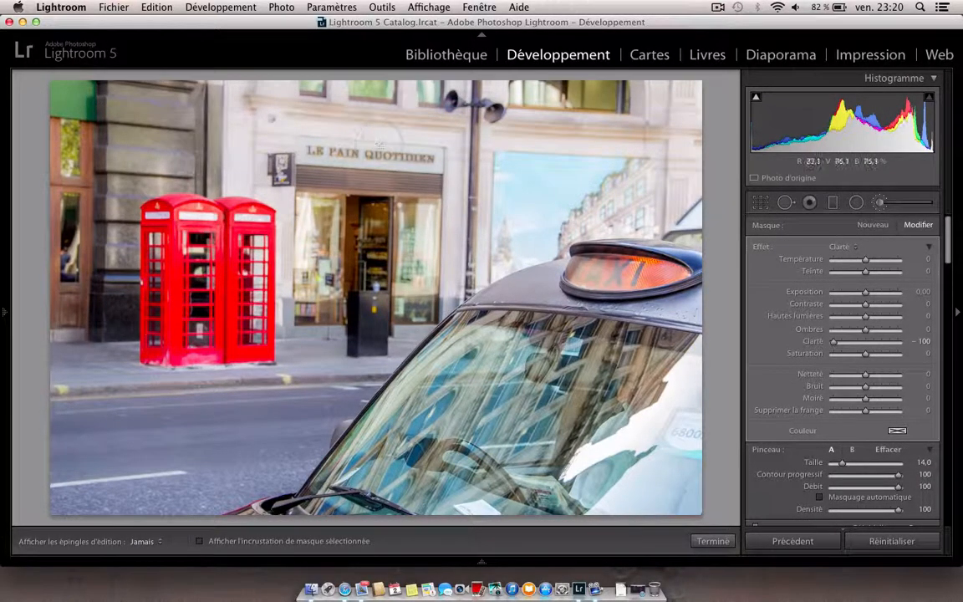
key("h")
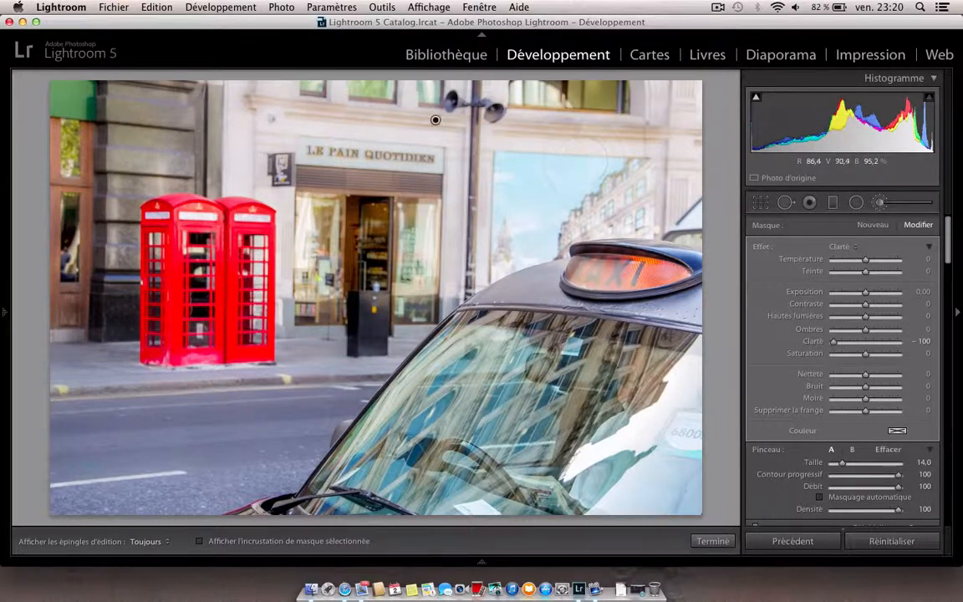
left_click(712, 542)
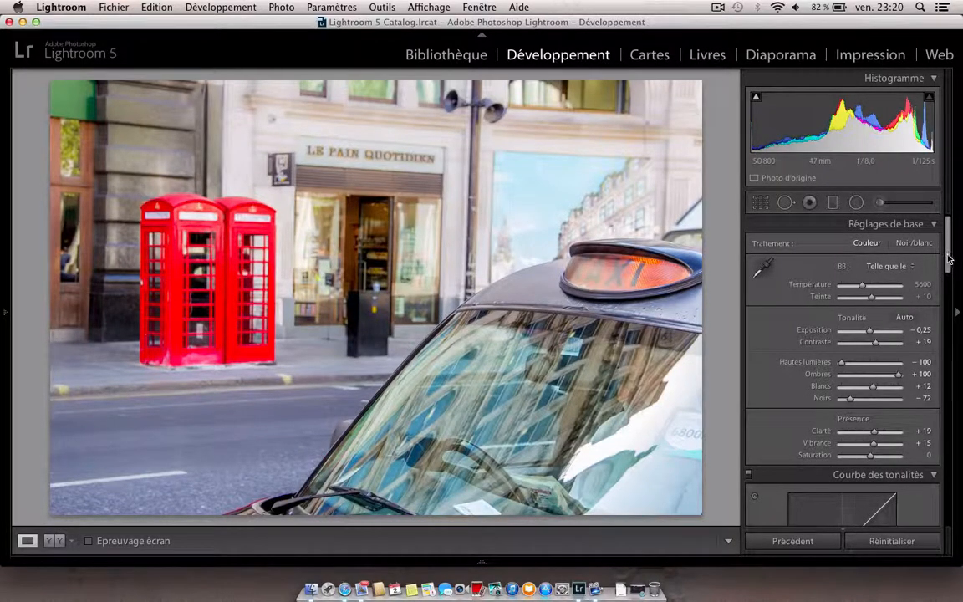
Step: Set the TSL saturation of Vert, Bleu vert, Bleu, Pourpre and Magenta to −100
left_click_drag(949, 260, 949, 341)
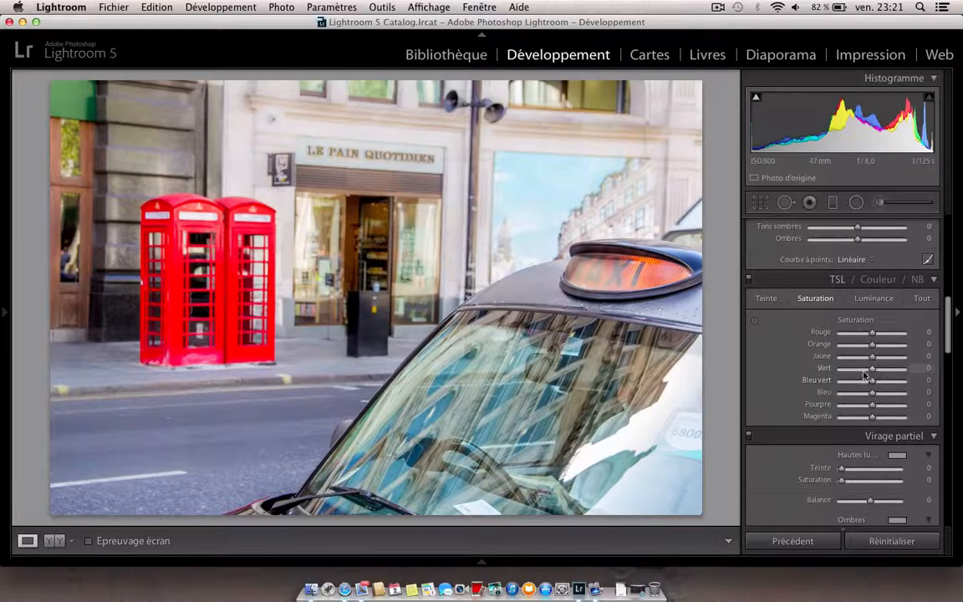
left_click_drag(872, 369, 841, 381)
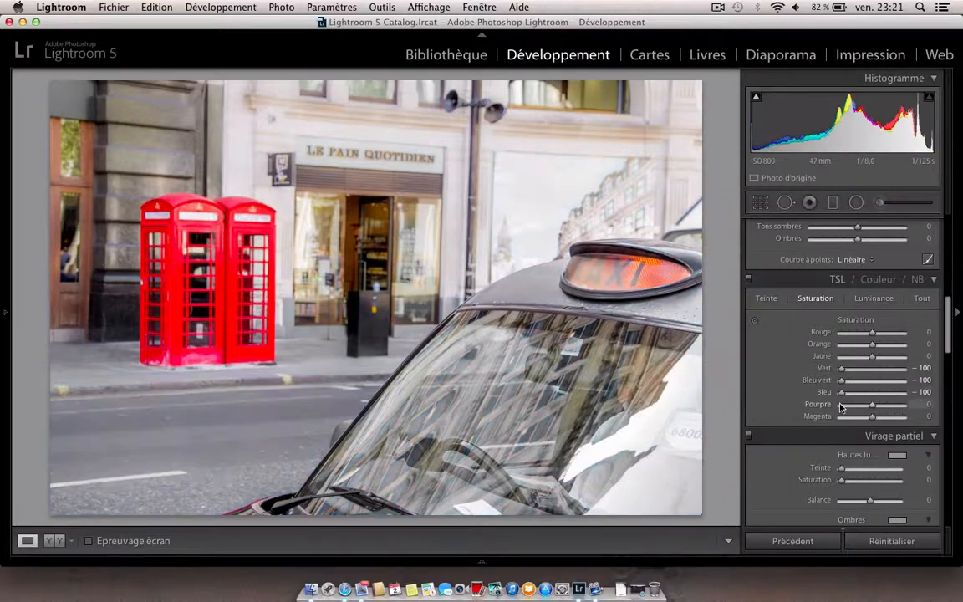
left_click(842, 406)
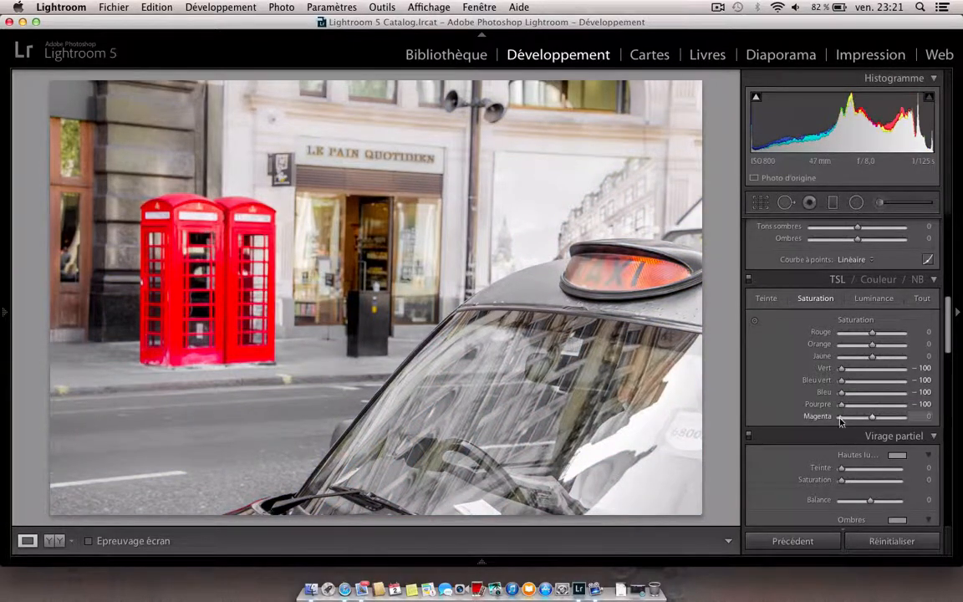
left_click(840, 418)
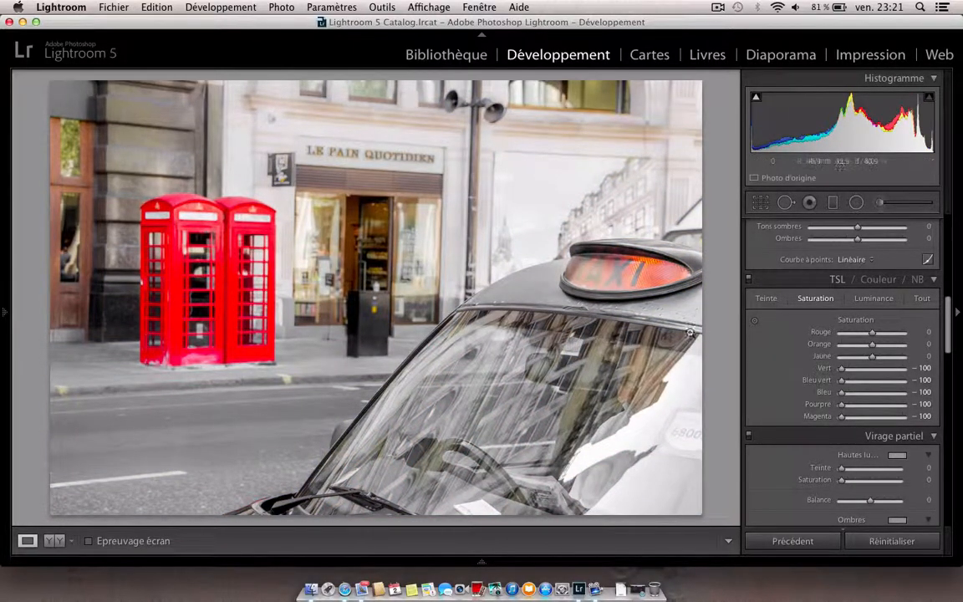
Step: Try the Orange and Jaune saturation at −100, and reset both to 0
left_click(841, 345)
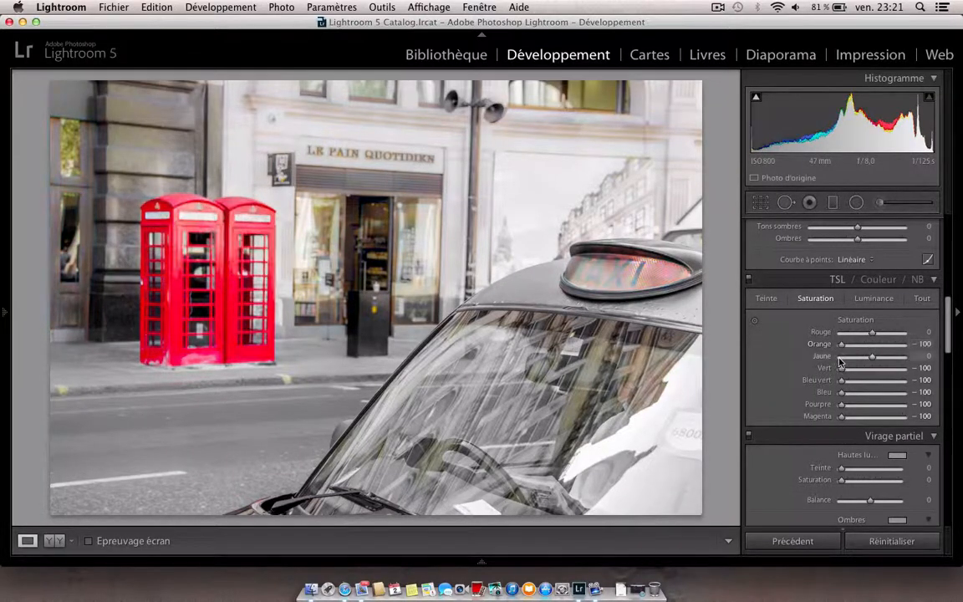
left_click(841, 356)
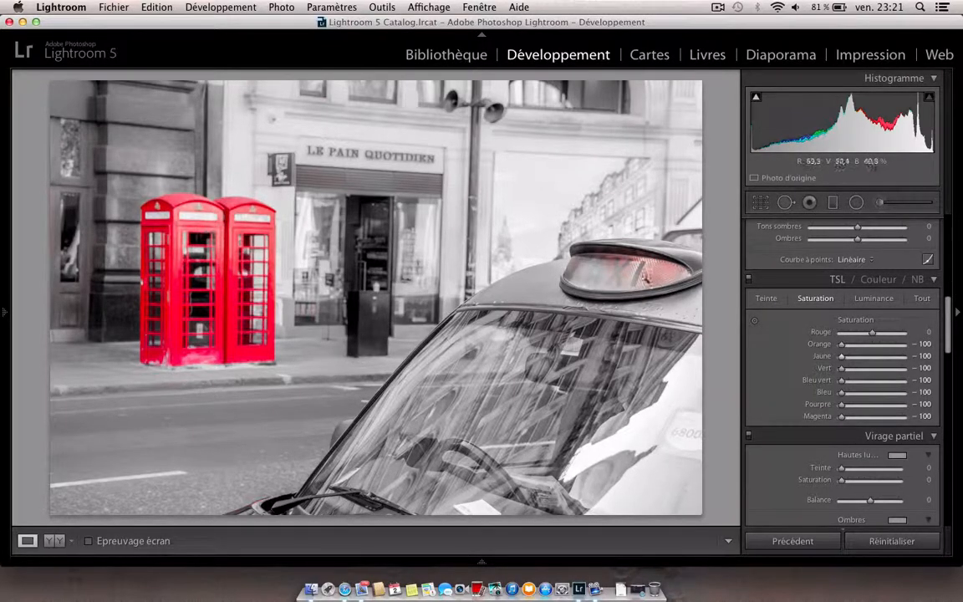
double_click(823, 350)
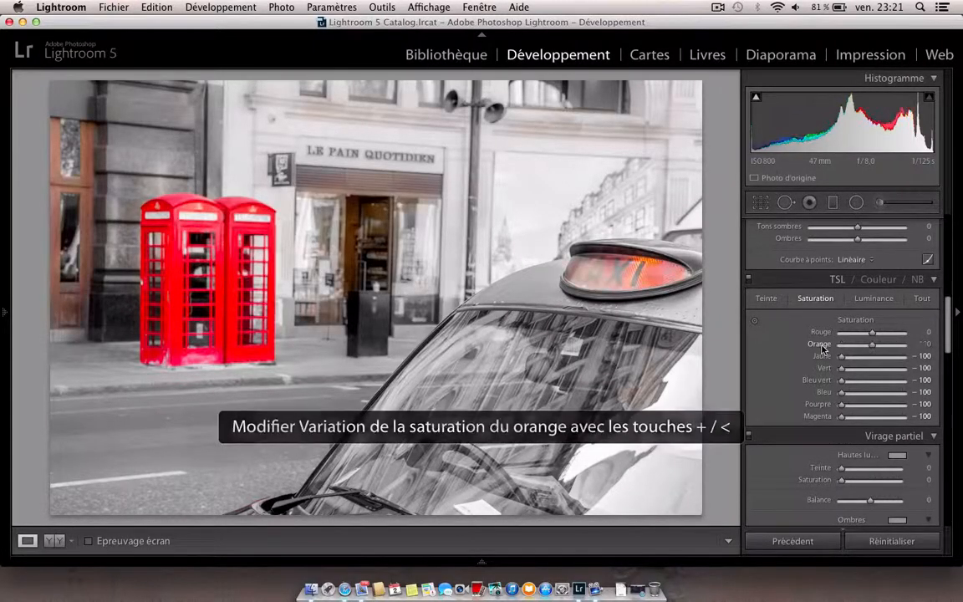
double_click(823, 357)
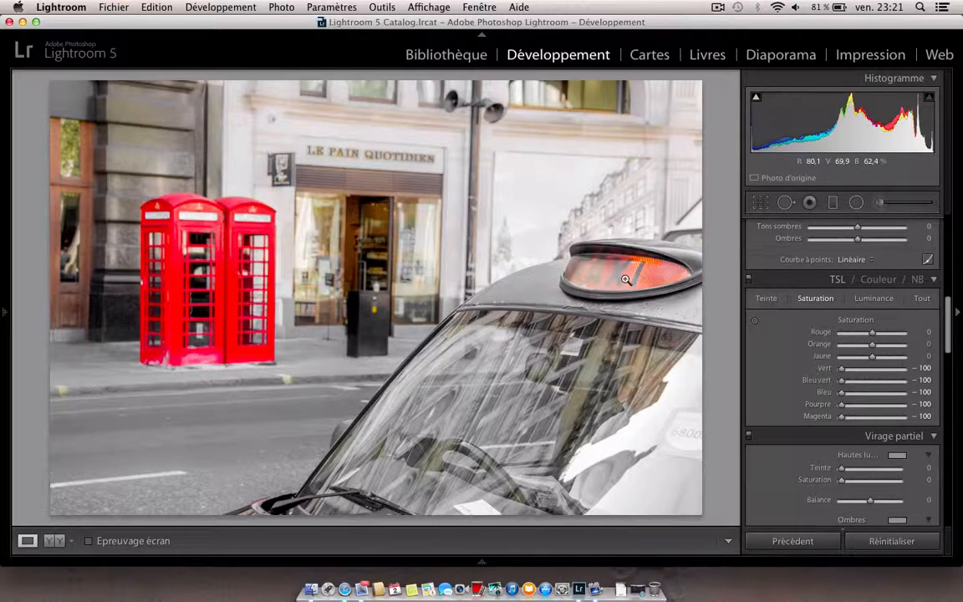
Step: Start a new adjustment brush mask with the Saturation effect at −100
scroll(828, 289, "up", 10)
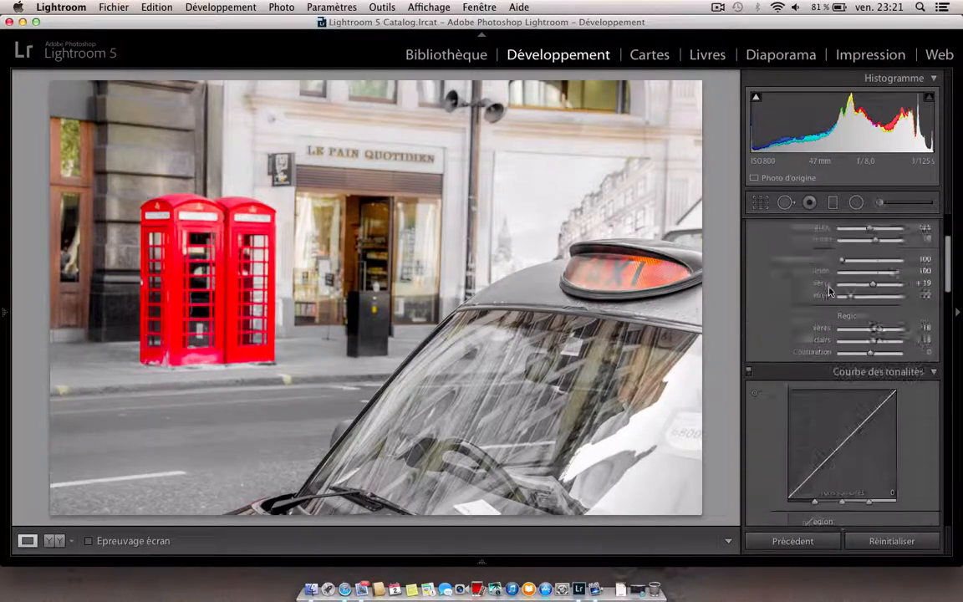
scroll(828, 291, "down", 2)
scroll(804, 290, "up", 3)
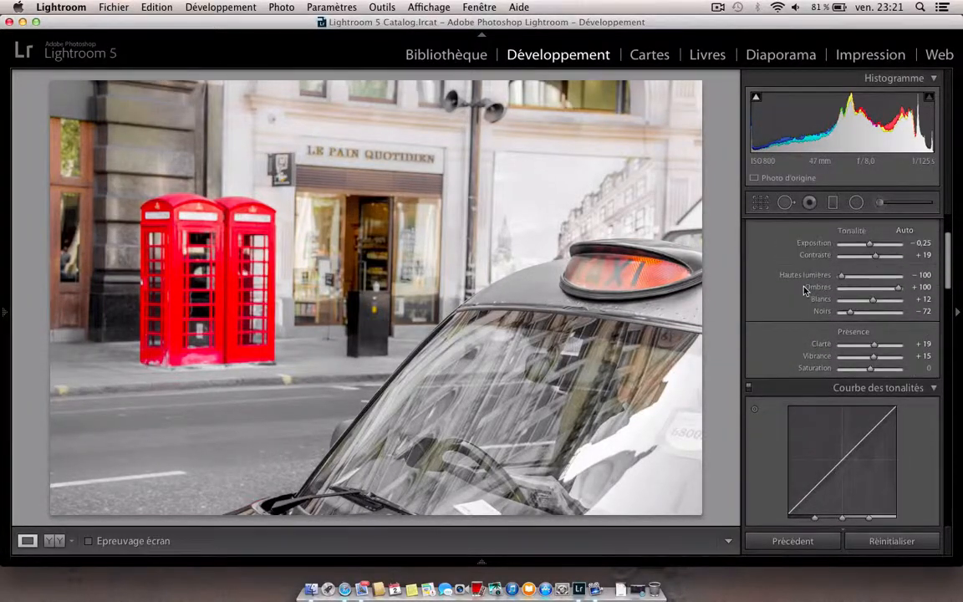
scroll(804, 290, "down", 2)
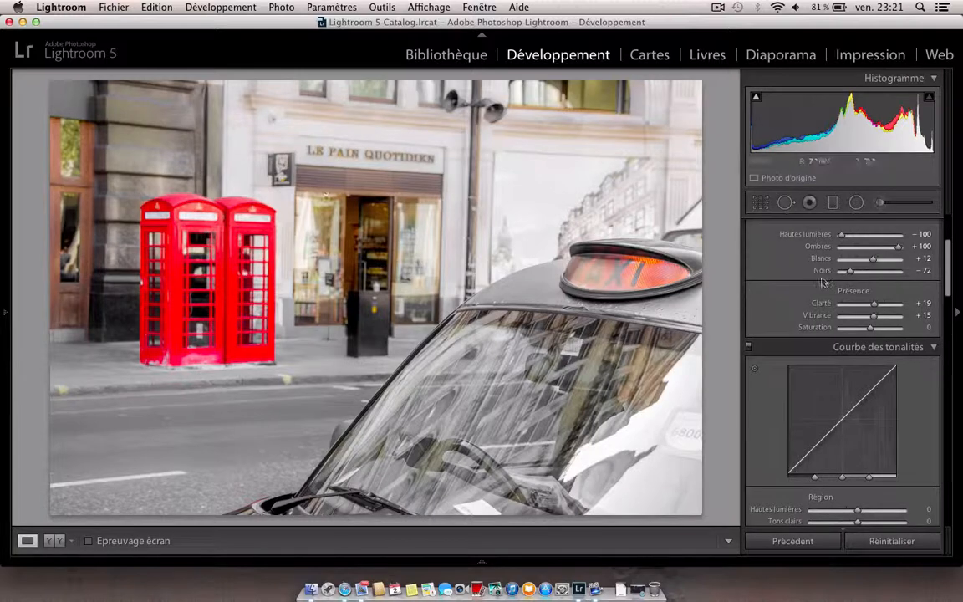
scroll(852, 261, "up", 2)
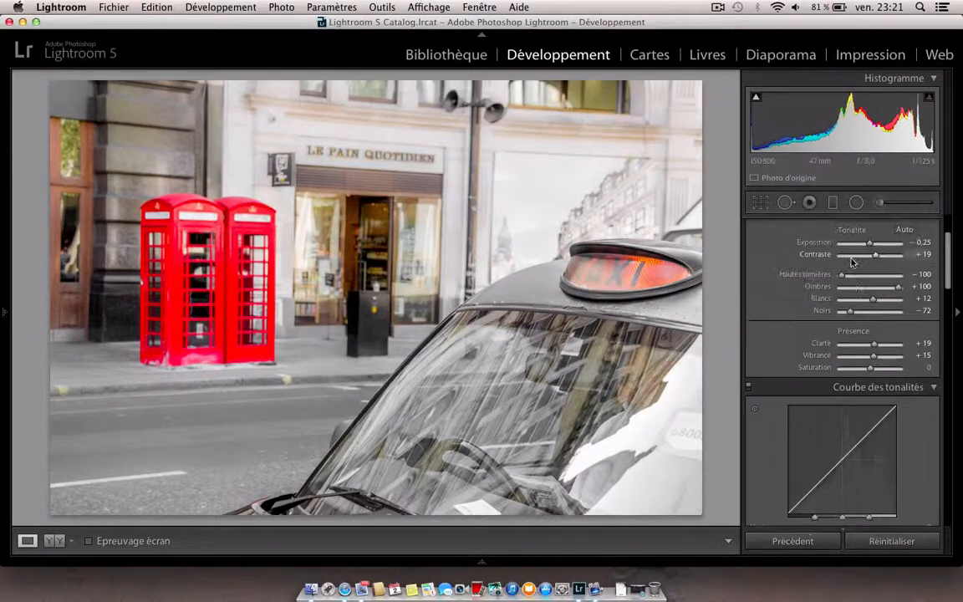
left_click(879, 203)
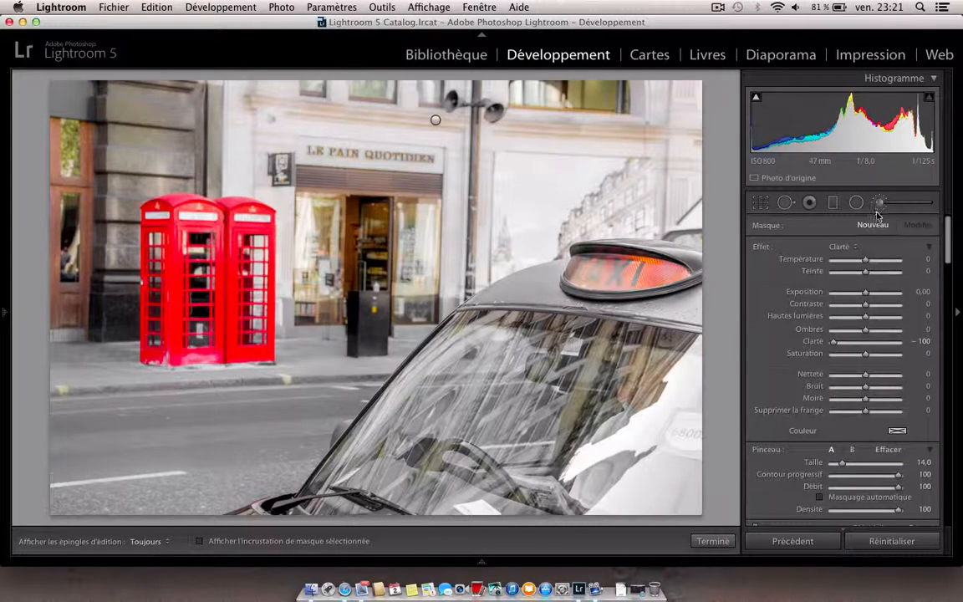
left_click(859, 250)
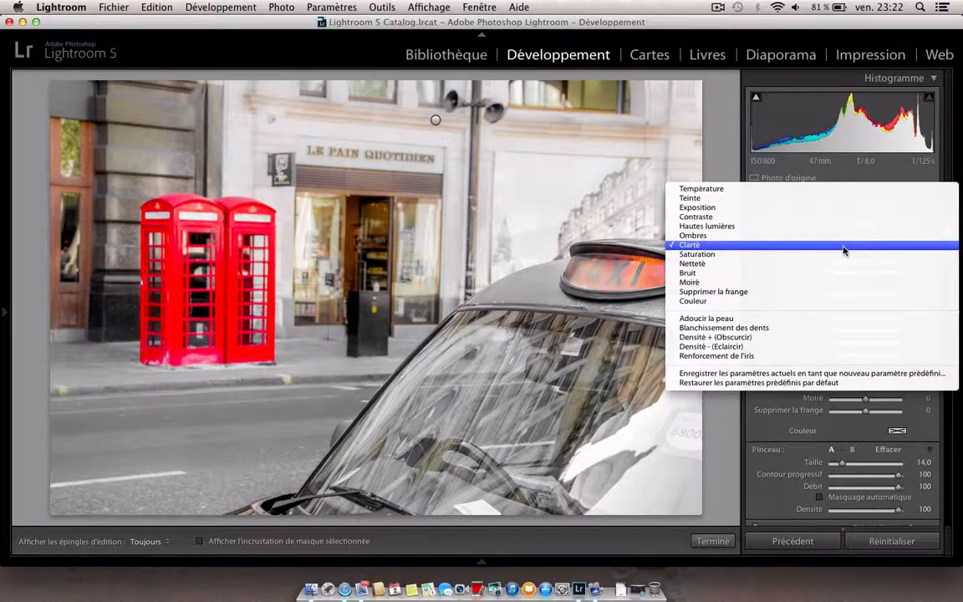
left_click(789, 261)
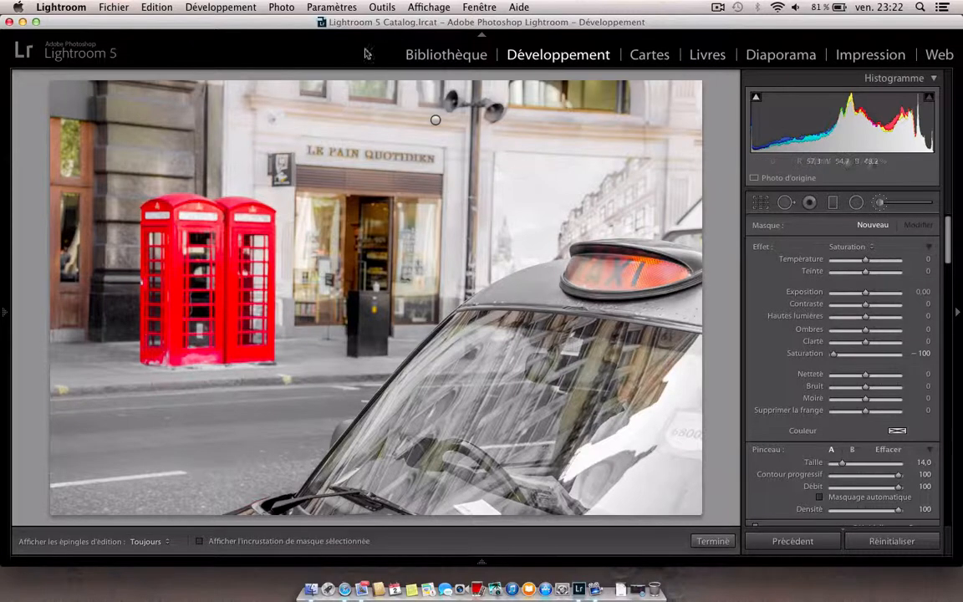
Step: Paint the −100 saturation brush at size 18 over the building façade, the doorway beside the phone boxes and the shop front
scroll(386, 190, "up", 4)
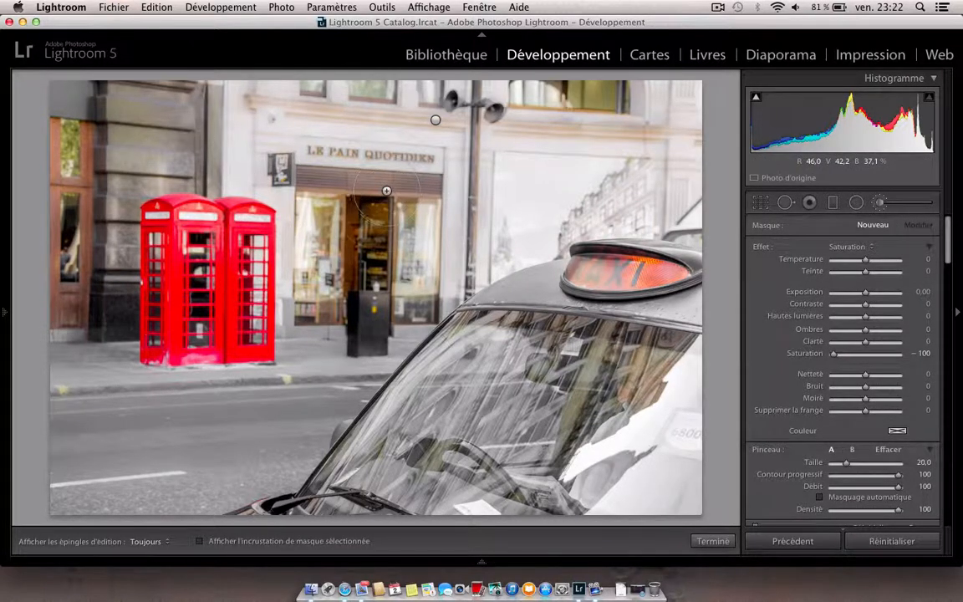
key("h")
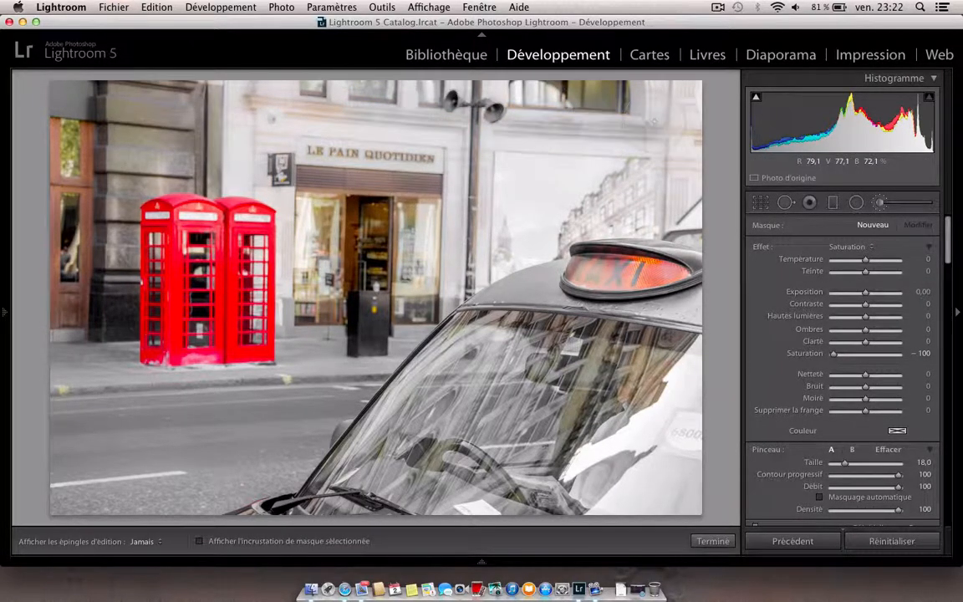
key("h")
key("h")
mouse_move(654, 121)
left_mouse_down()
mouse_move(427, 125)
mouse_move(188, 94)
mouse_move(107, 109)
mouse_move(226, 126)
left_mouse_up()
mouse_move(146, 117)
left_mouse_down()
mouse_move(80, 144)
mouse_move(65, 209)
left_mouse_up()
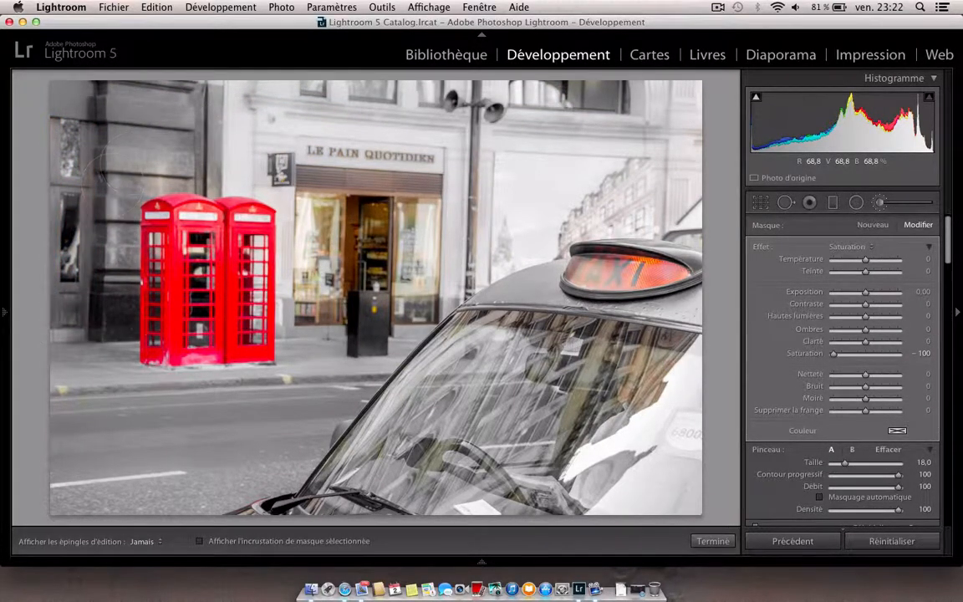
mouse_move(241, 194)
left_mouse_down()
mouse_move(318, 215)
mouse_move(317, 256)
mouse_move(372, 251)
mouse_move(343, 214)
mouse_move(330, 284)
mouse_move(406, 280)
mouse_move(409, 267)
left_mouse_up()
Step: Desaturate the rest of the shop entrance, the pavement, kerb and road with brush size 11, passing over the left phone box's side
scroll(402, 276, "down", 1)
scroll(402, 276, "down", 6)
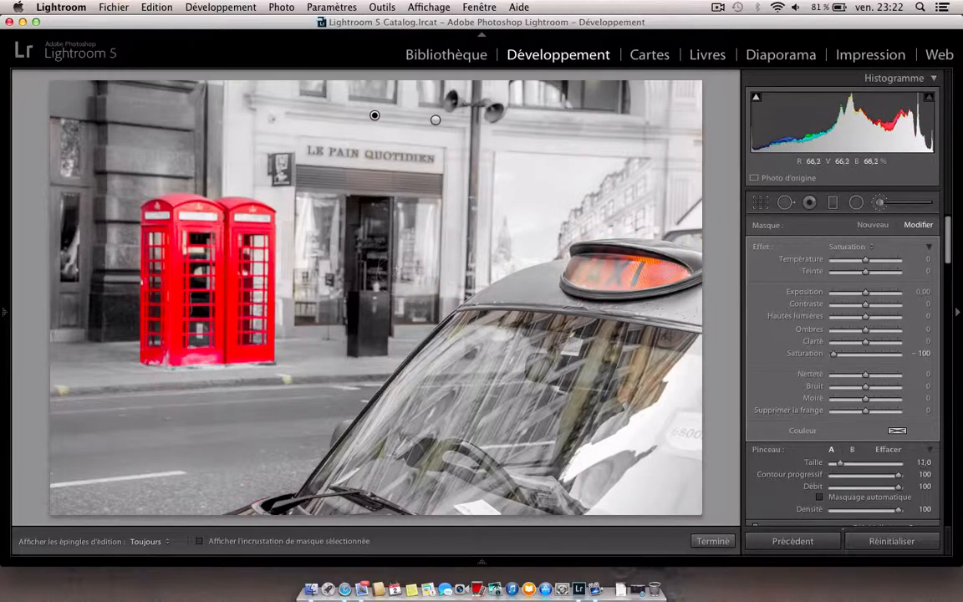
left_click_drag(325, 293, 365, 327)
left_click_drag(327, 367, 248, 411)
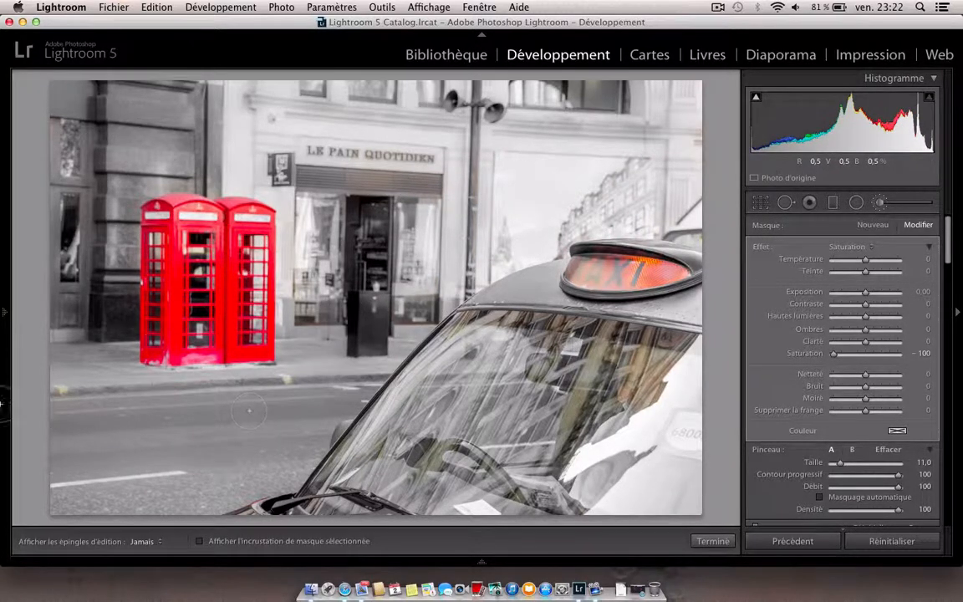
left_click_drag(153, 481, 157, 223)
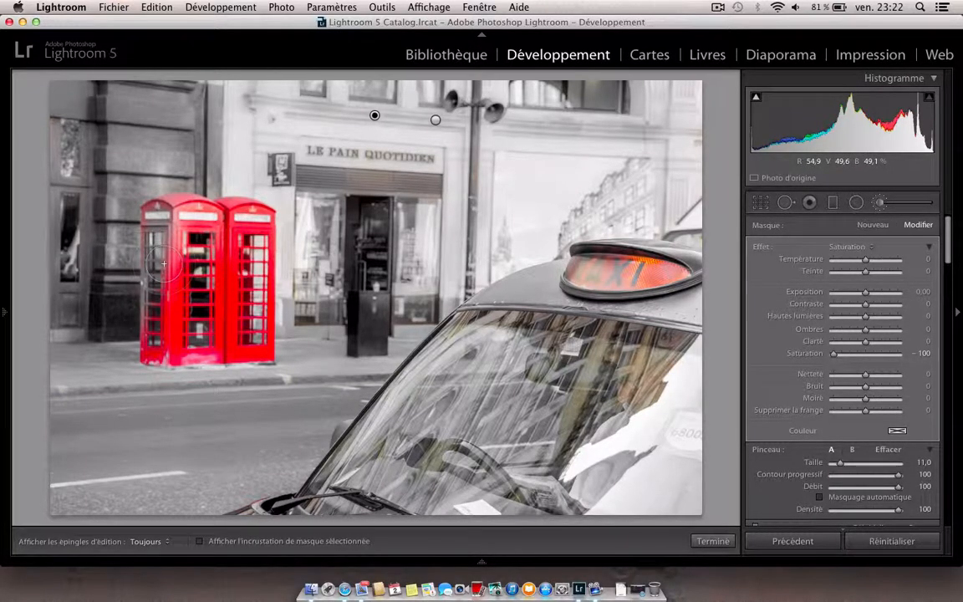
Step: Erase the desaturation mask from the left phone box's side and edges with an eraser of size 2
key("alt")
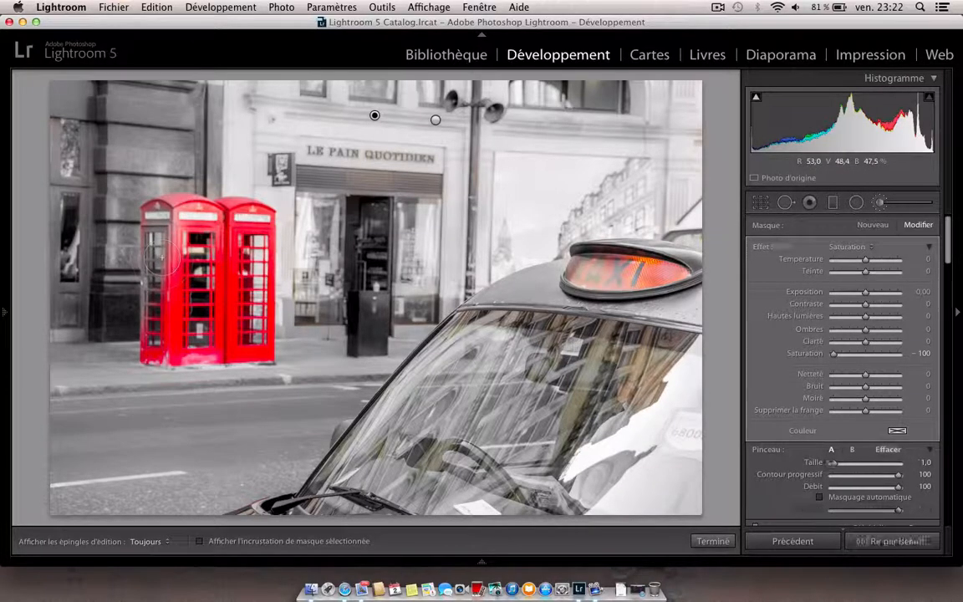
key("h")
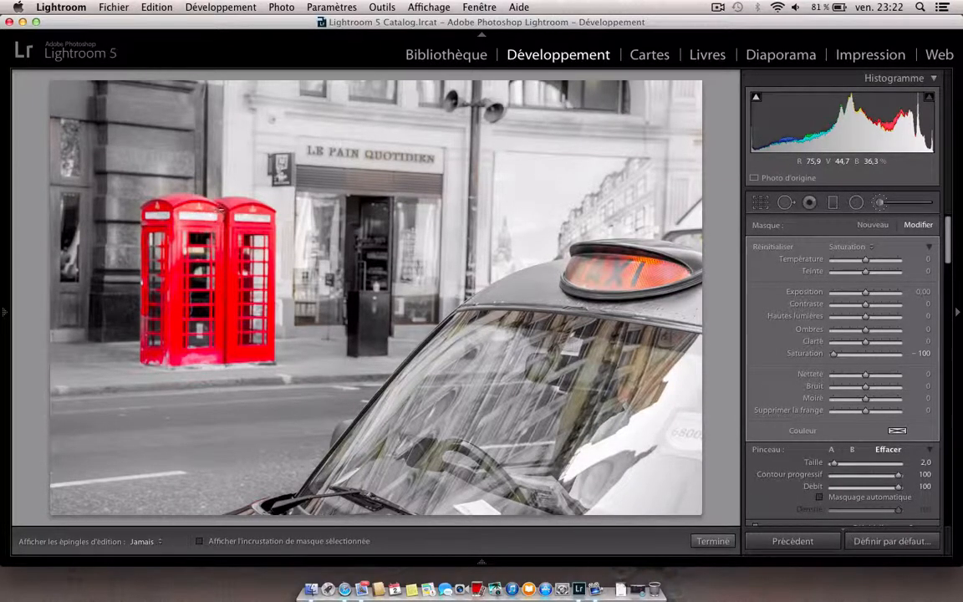
left_click_drag(196, 227, 199, 226)
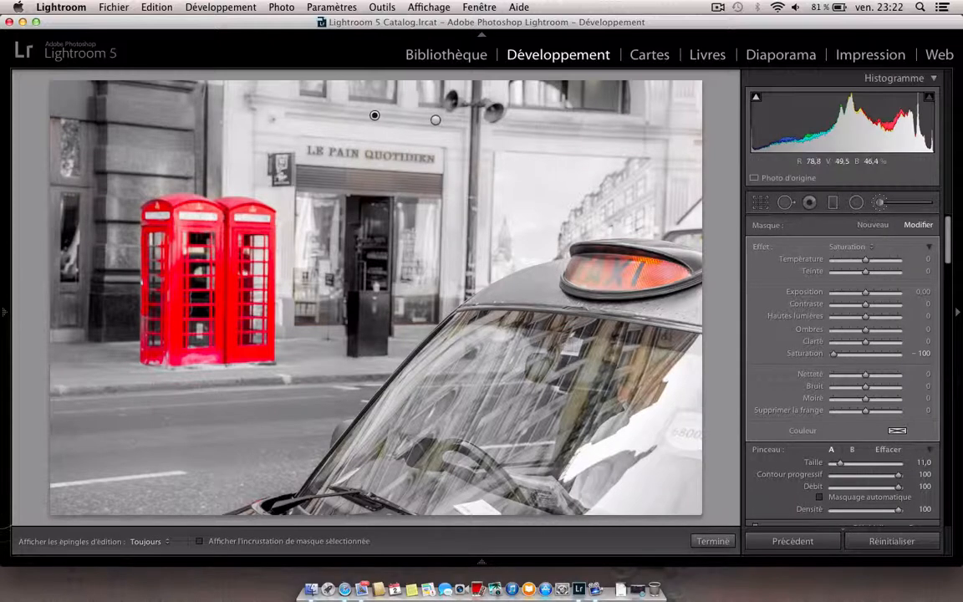
key("alt")
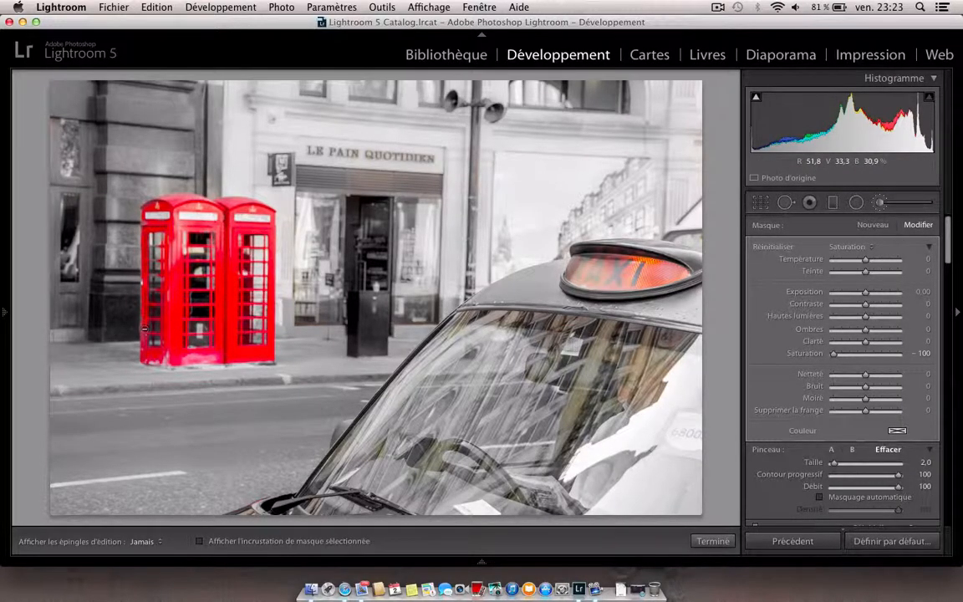
left_click_drag(145, 333, 145, 339)
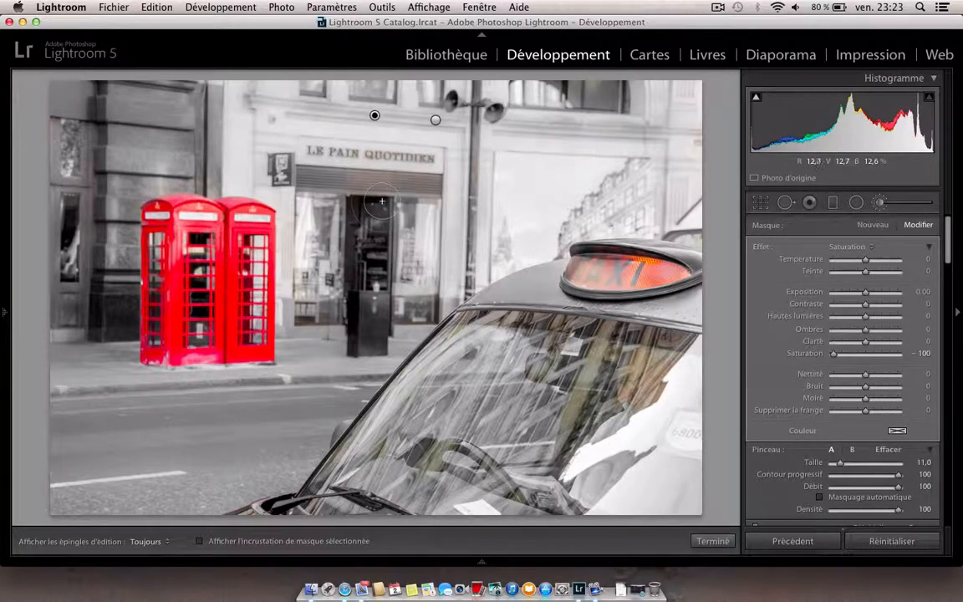
key("h")
key("h")
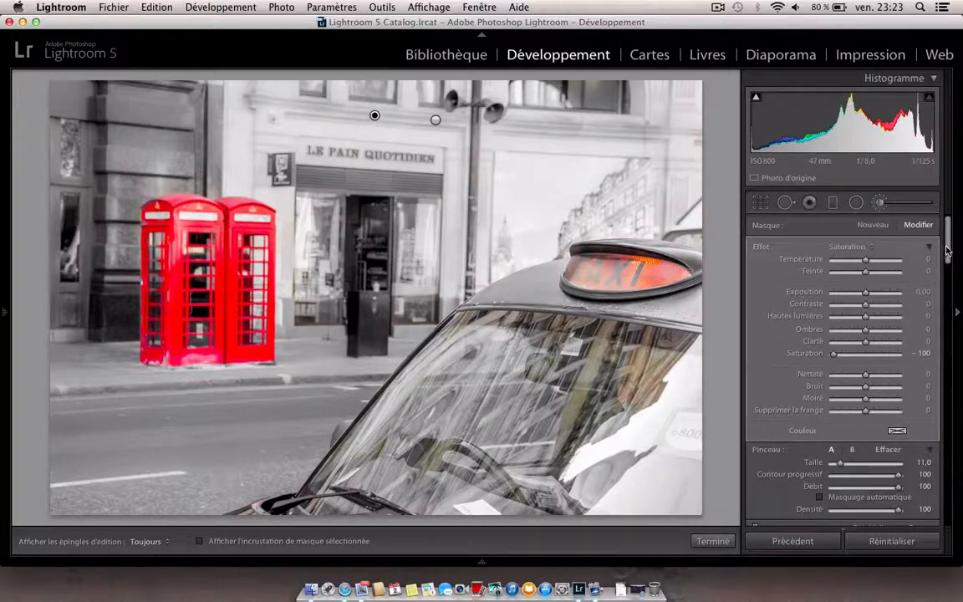
Step: Set the noise reduction Luminance to 27
scroll(951, 256, "down", 3)
left_click_drag(951, 256, 926, 423)
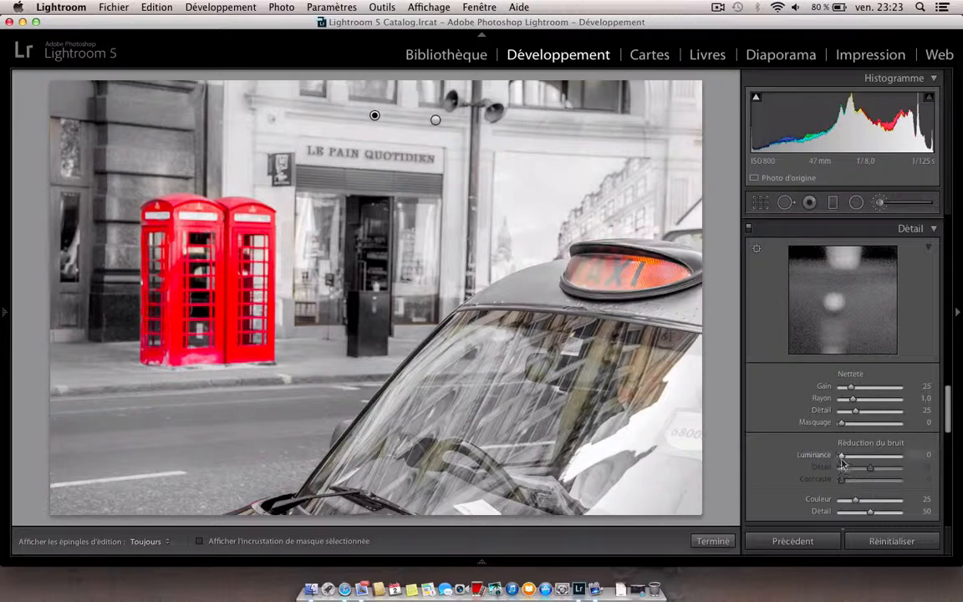
left_click_drag(842, 455, 857, 464)
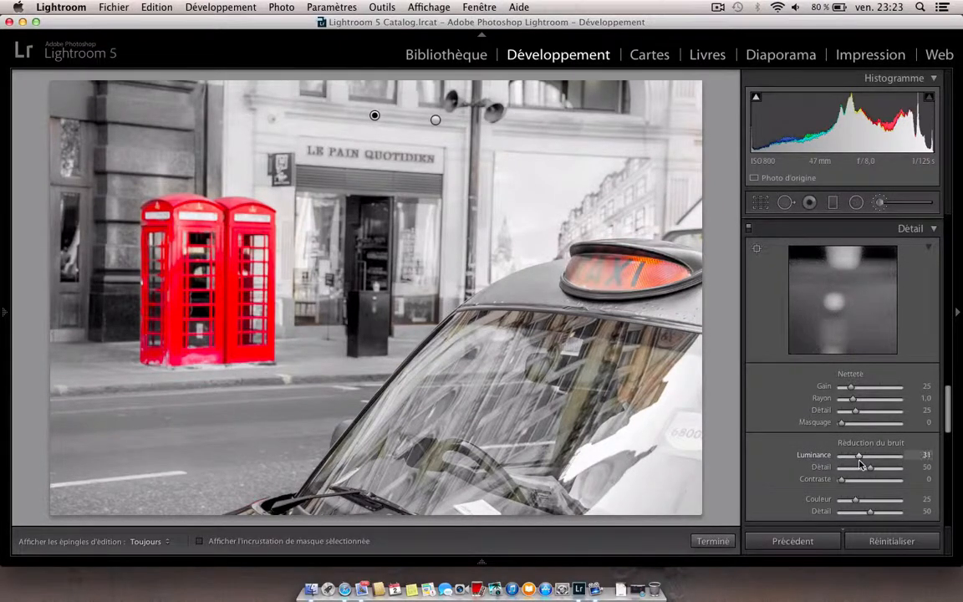
double_click(843, 460)
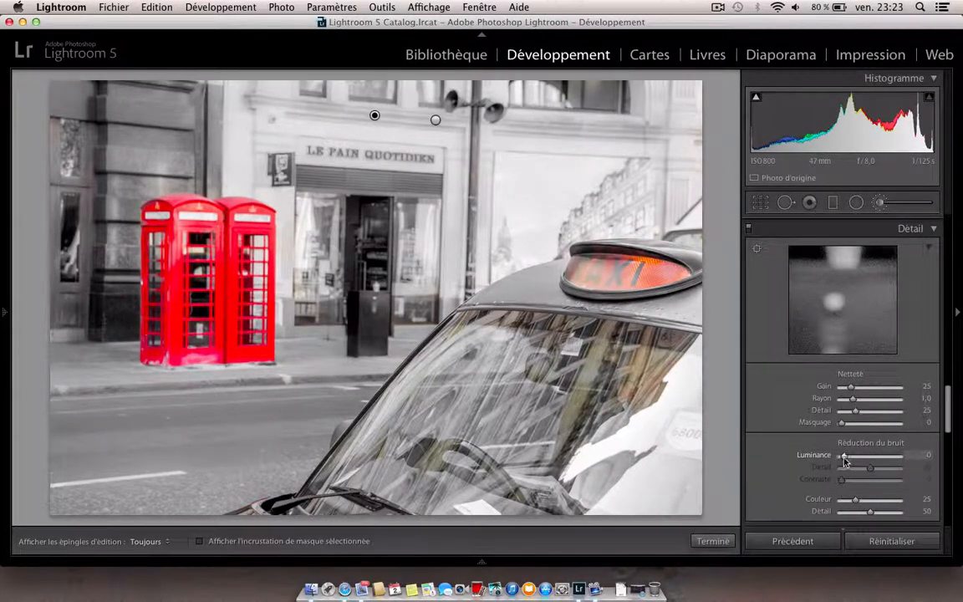
left_click_drag(844, 460, 848, 459)
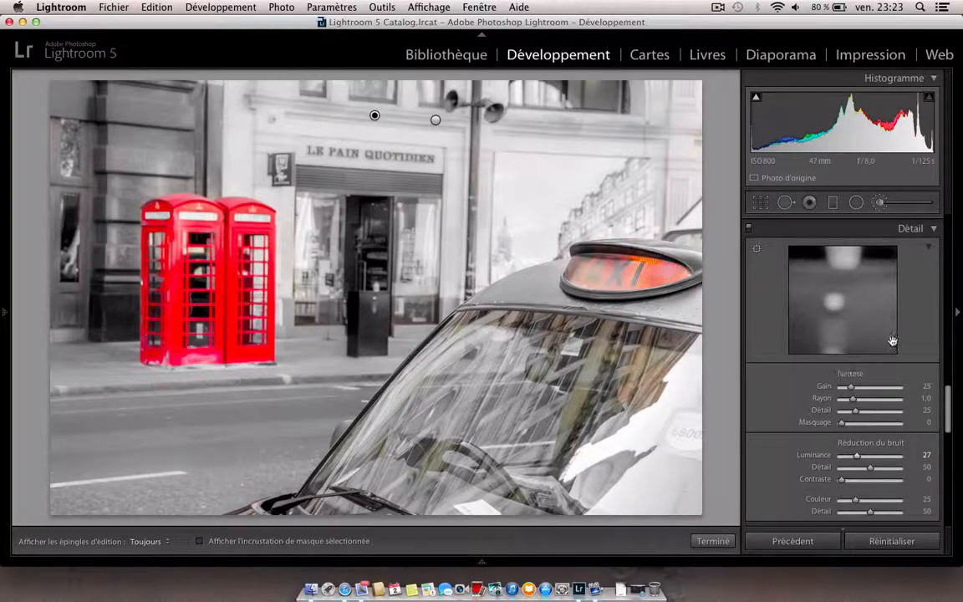
Step: Enable the lens correction profile, chromatic aberration removal and constrained cropping for the photo
left_click_drag(948, 399, 948, 425)
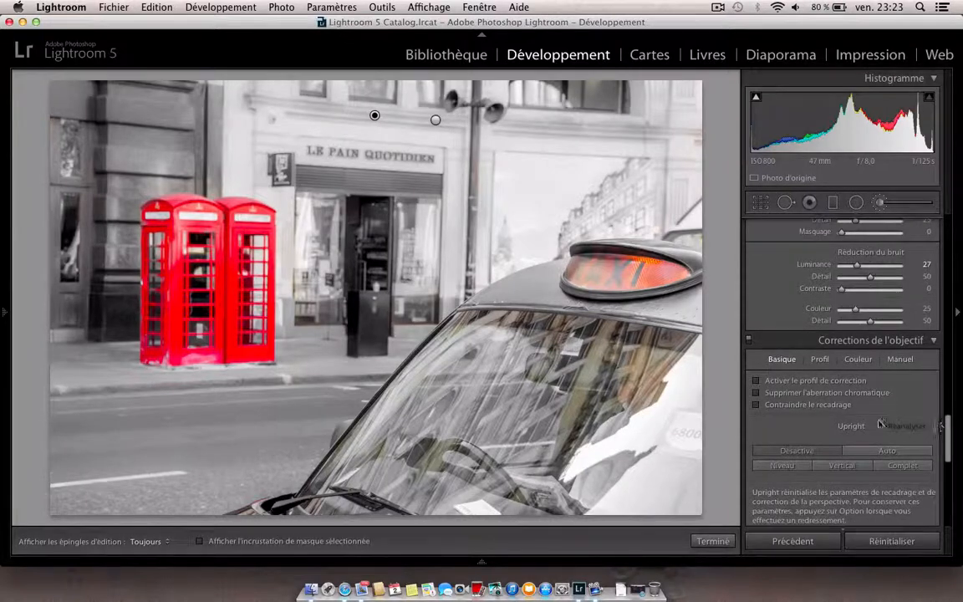
left_click(757, 381)
left_click(756, 392)
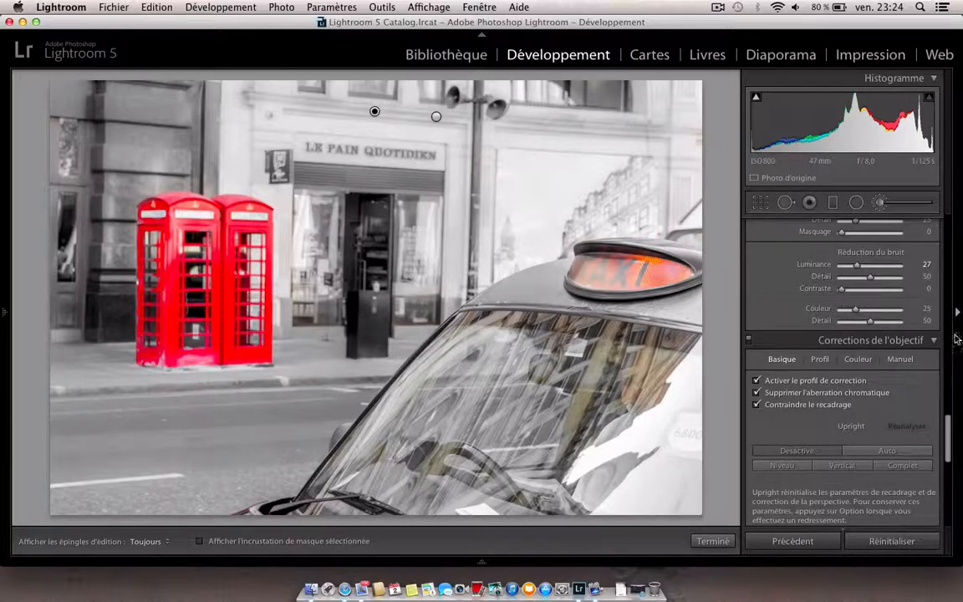
Step: Set the whole photo's Exposition to −0,50
scroll(864, 263, "down", 2)
scroll(864, 264, "up", 5)
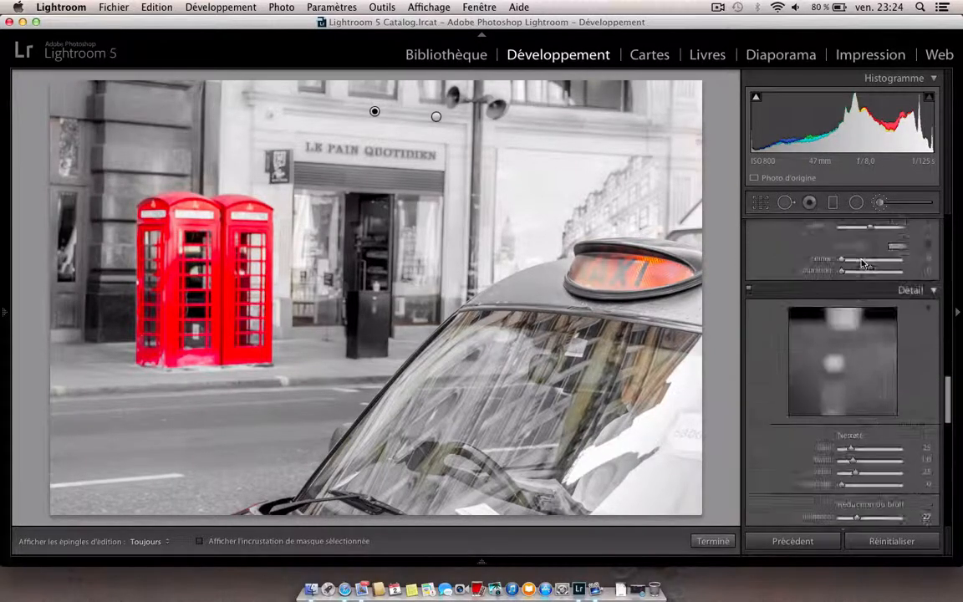
scroll(864, 263, "up", 5)
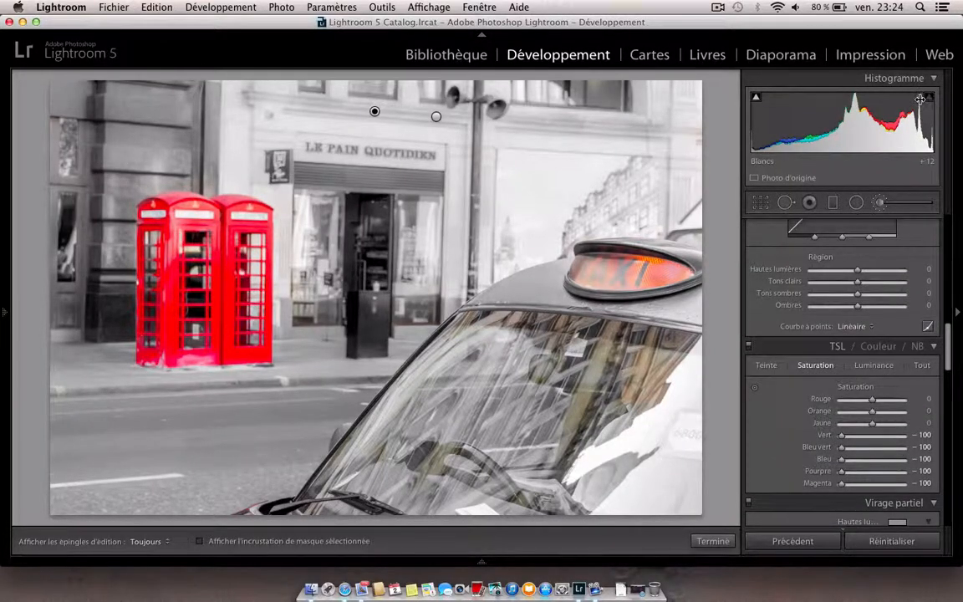
scroll(868, 309, "up", 5)
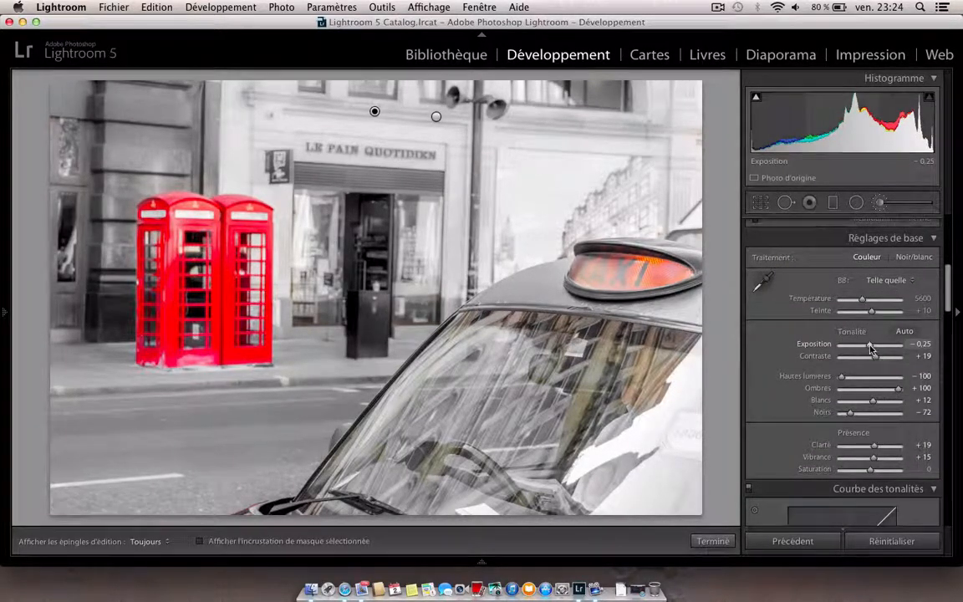
left_click_drag(871, 346, 870, 347)
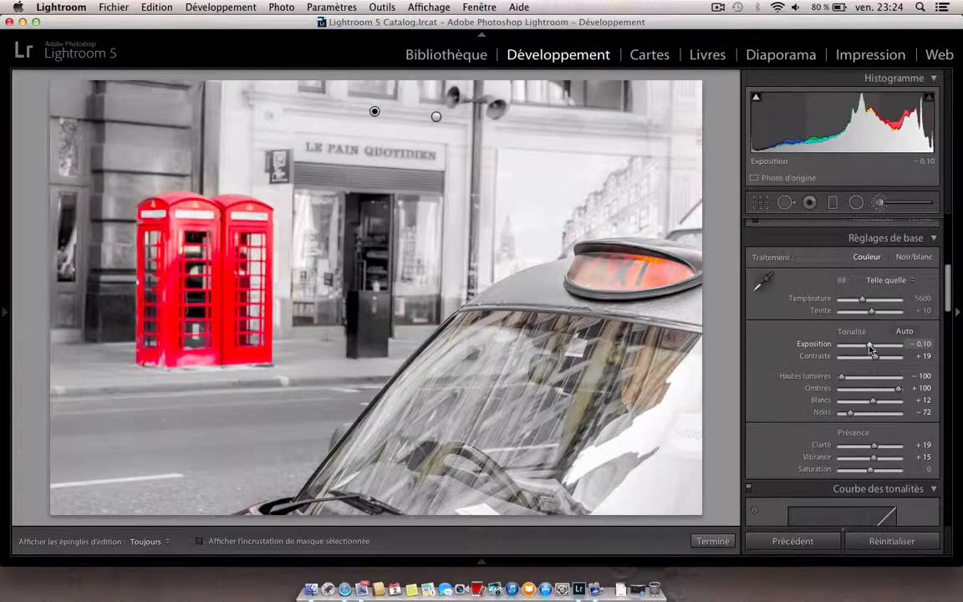
left_click_drag(870, 348, 869, 351)
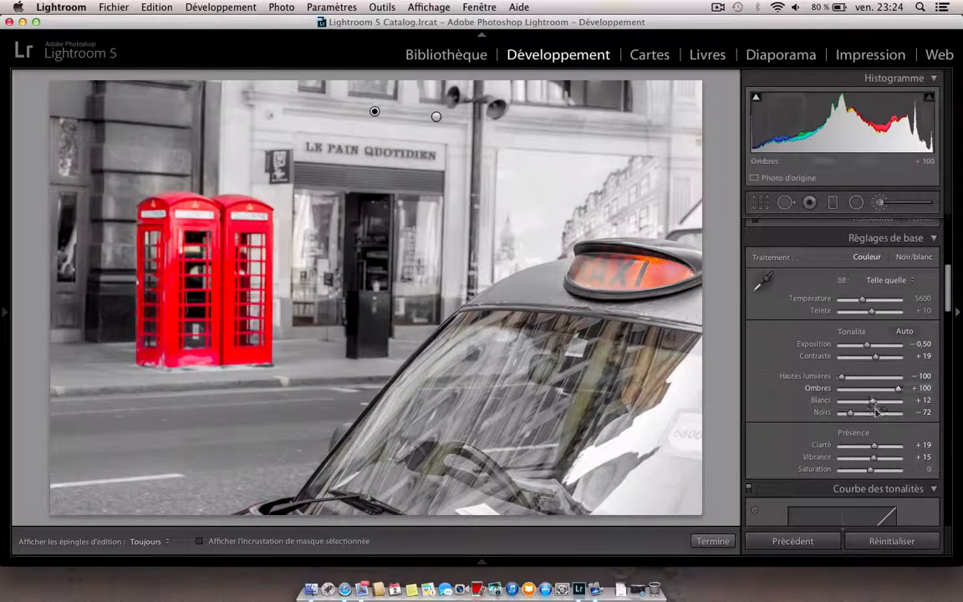
Step: Darken the photo's corners with a post-crop vignette, trying Gain −100 and settling on −39
left_click_drag(948, 269, 947, 251)
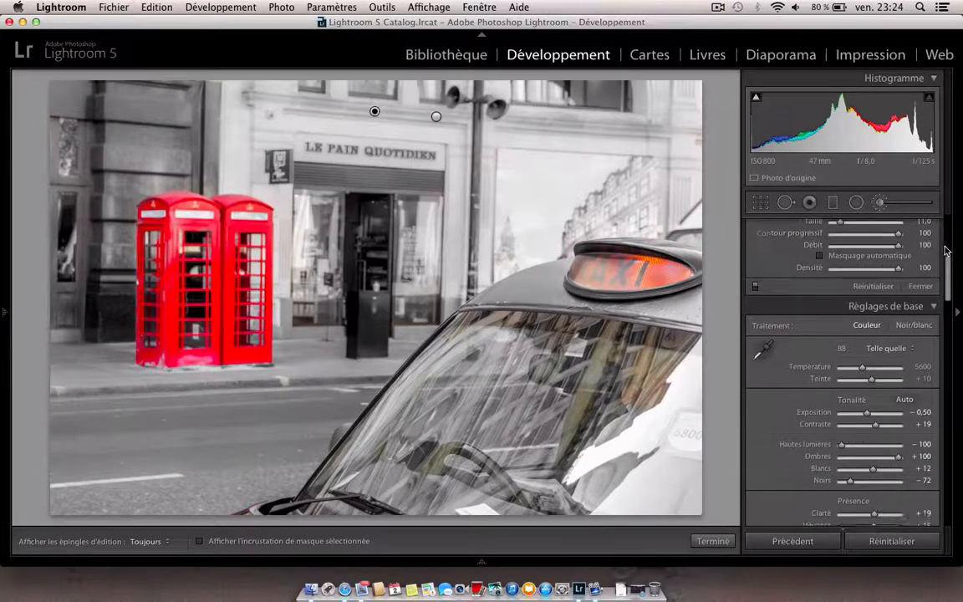
scroll(849, 434, "down", 10)
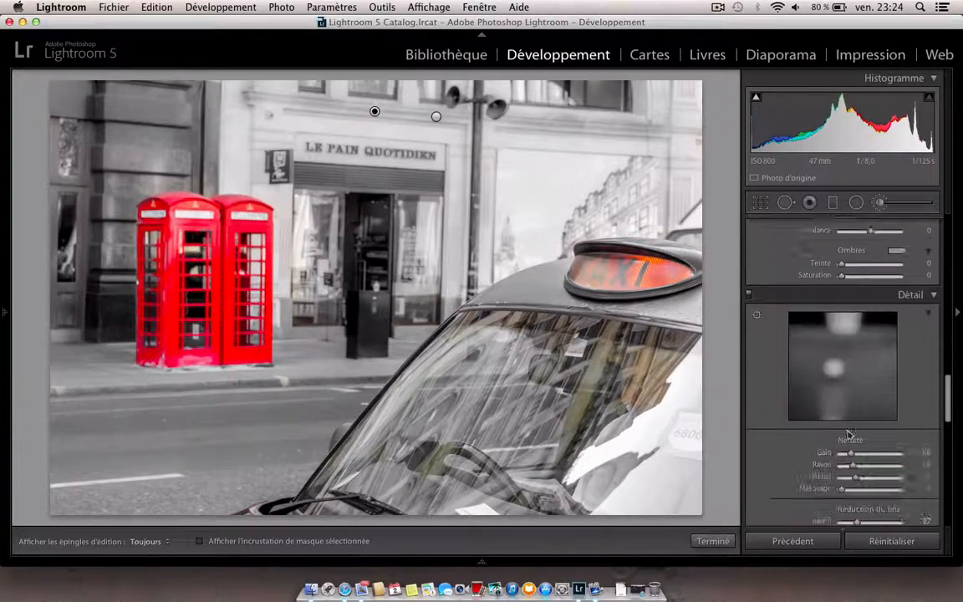
scroll(849, 434, "down", 10)
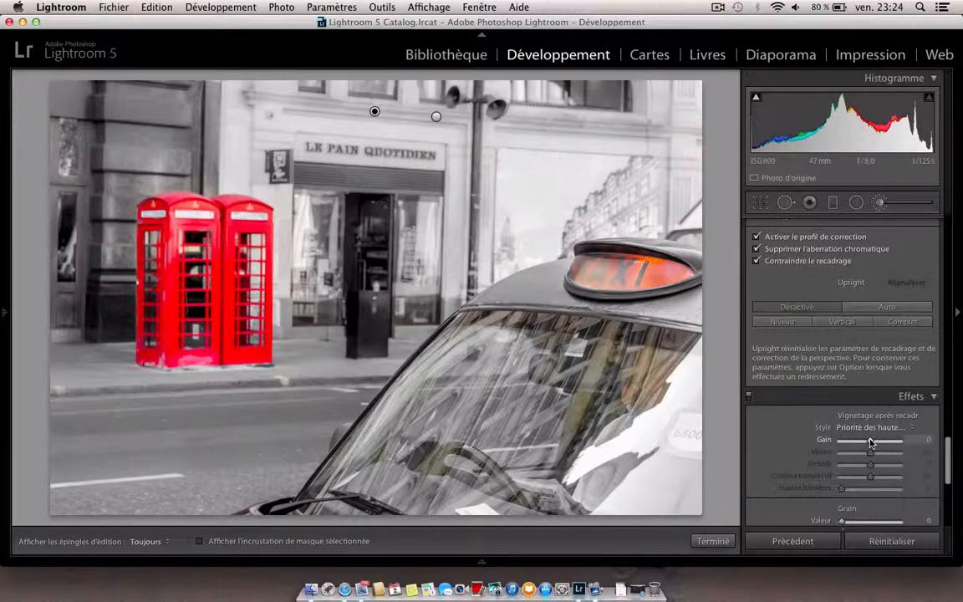
left_click_drag(870, 441, 838, 442)
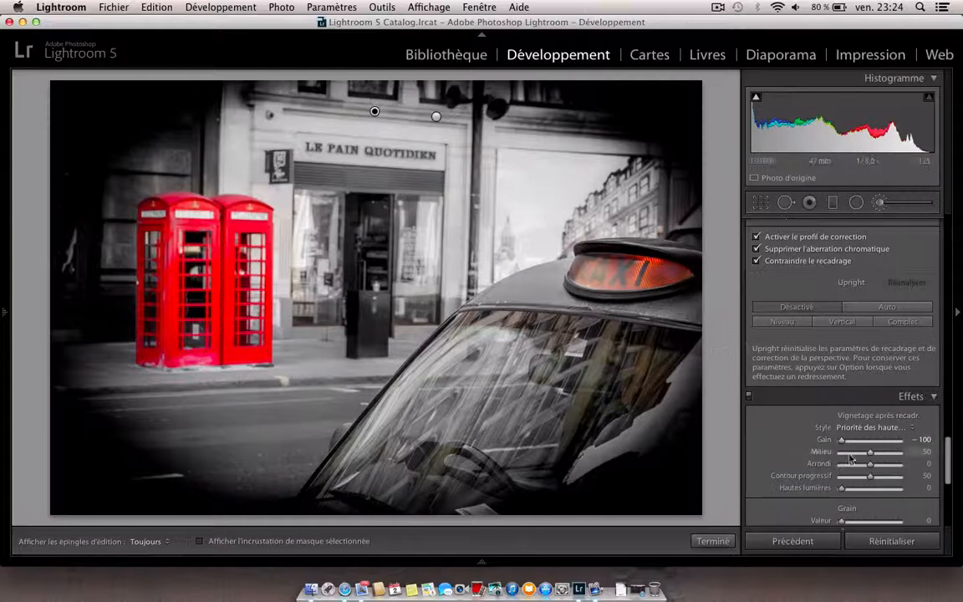
left_click_drag(842, 445, 859, 447)
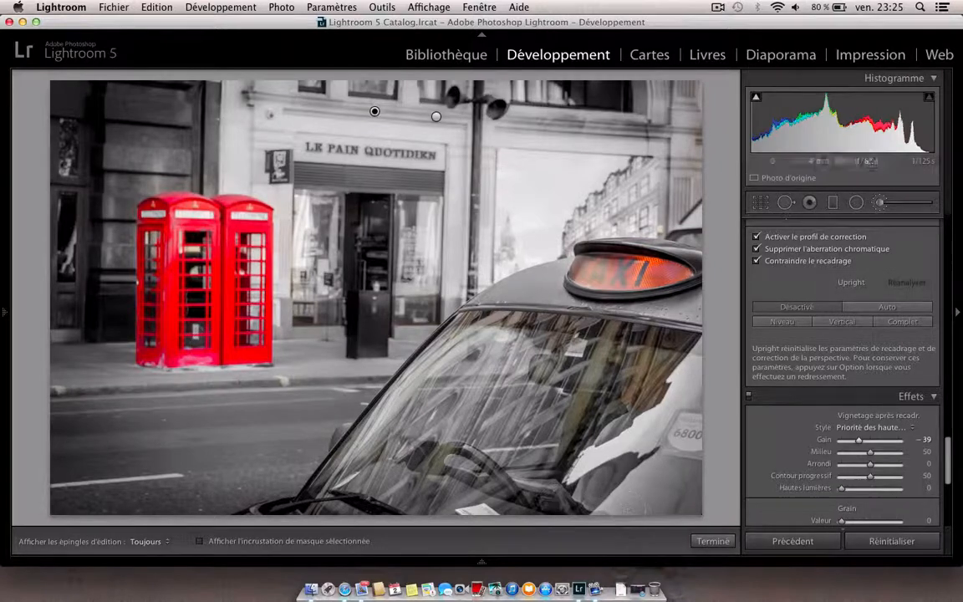
Step: Finish the local brush adjustments on the phone box and taxi photo and display the cathedral and red bus photo
left_click(711, 541)
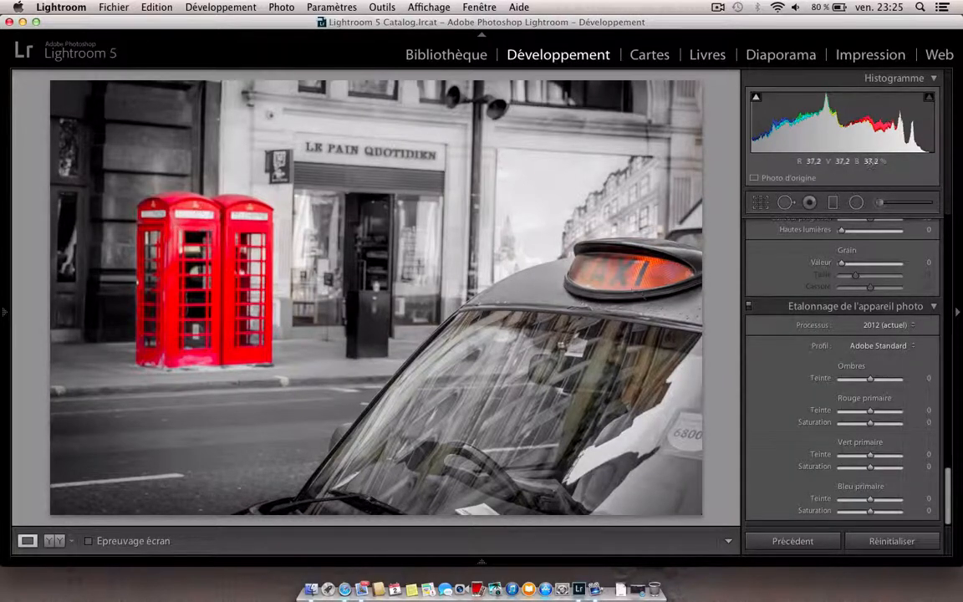
mouse_move(376, 557)
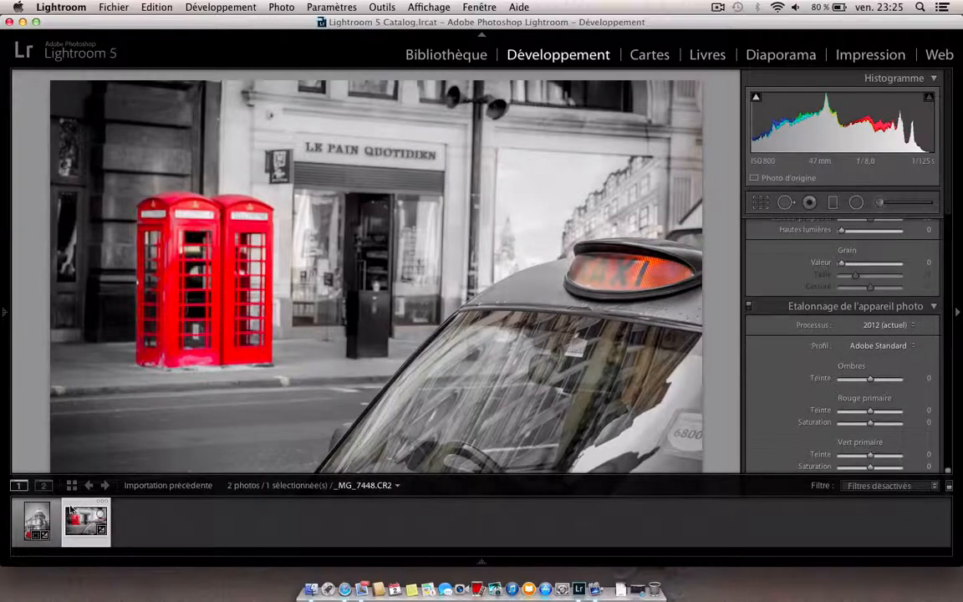
left_click(40, 520)
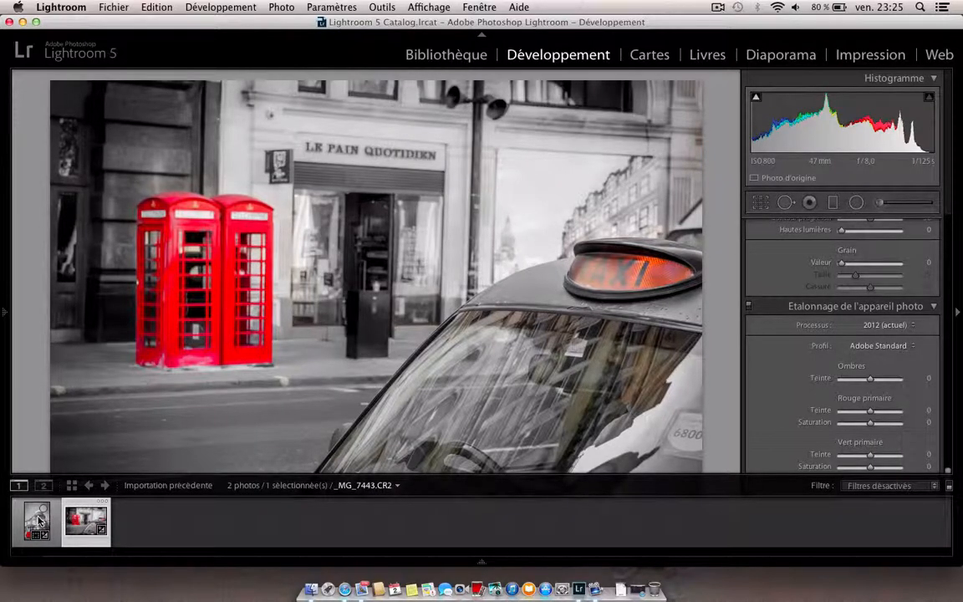
left_click(39, 521)
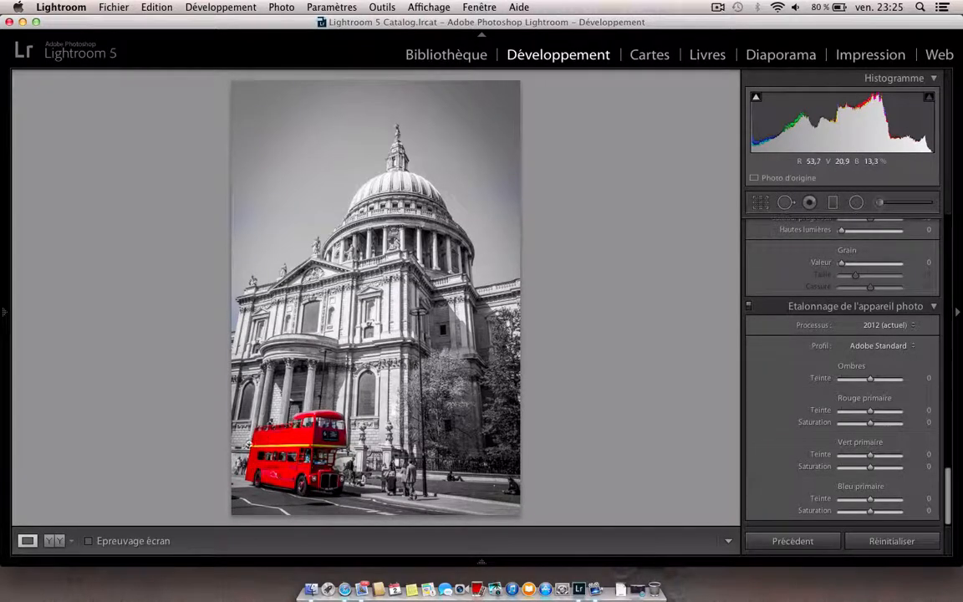
Step: Return to the phone box and taxi photo and review its noise reduction, lens correction and per-colour saturation settings
mouse_move(172, 562)
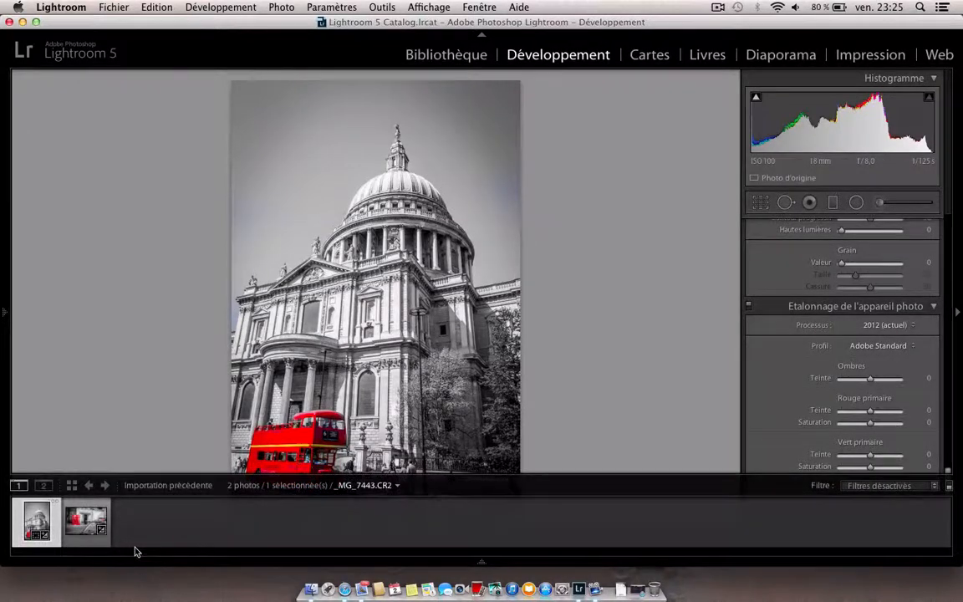
left_click(90, 537)
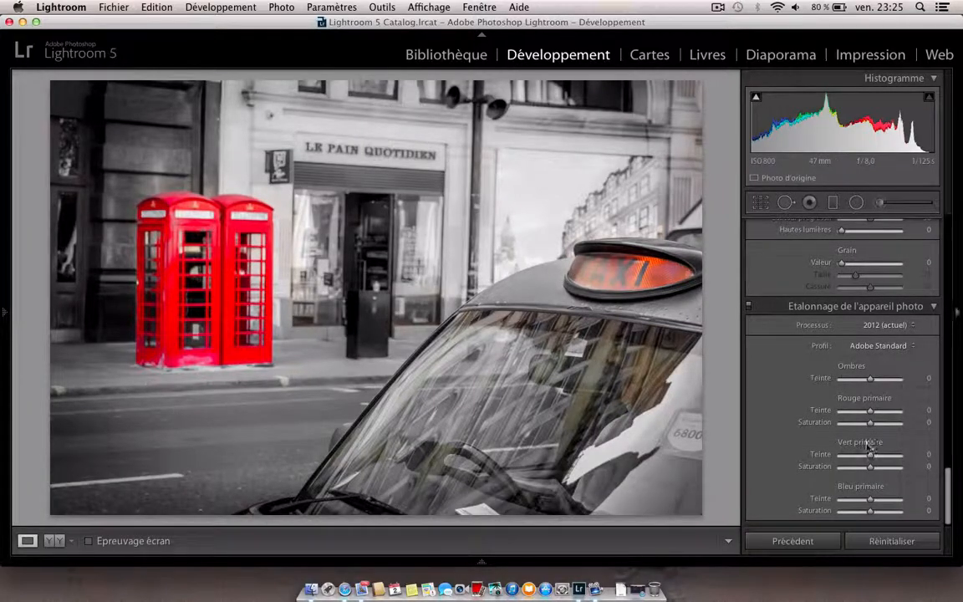
scroll(886, 301, "up", 10)
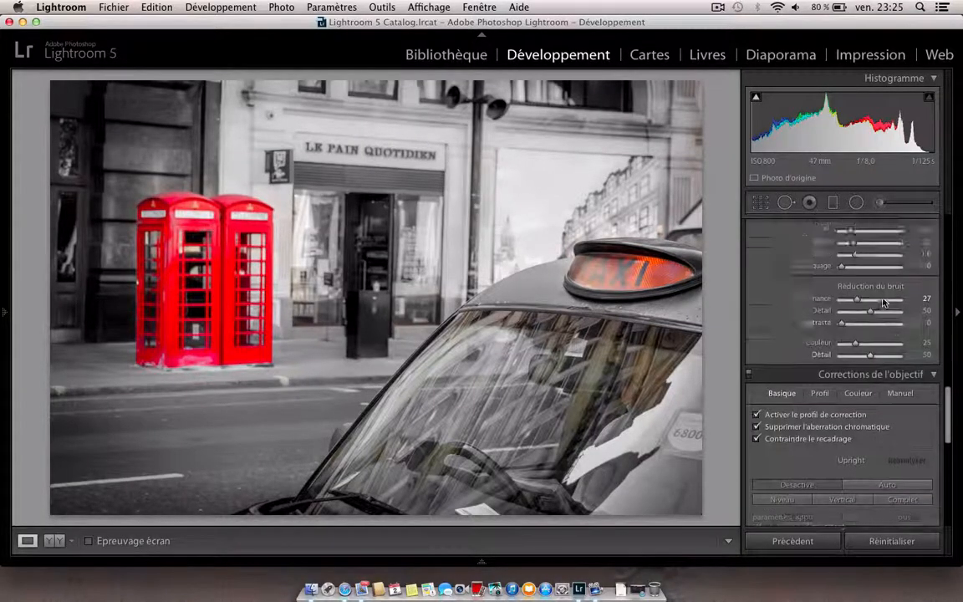
scroll(883, 299, "up", 10)
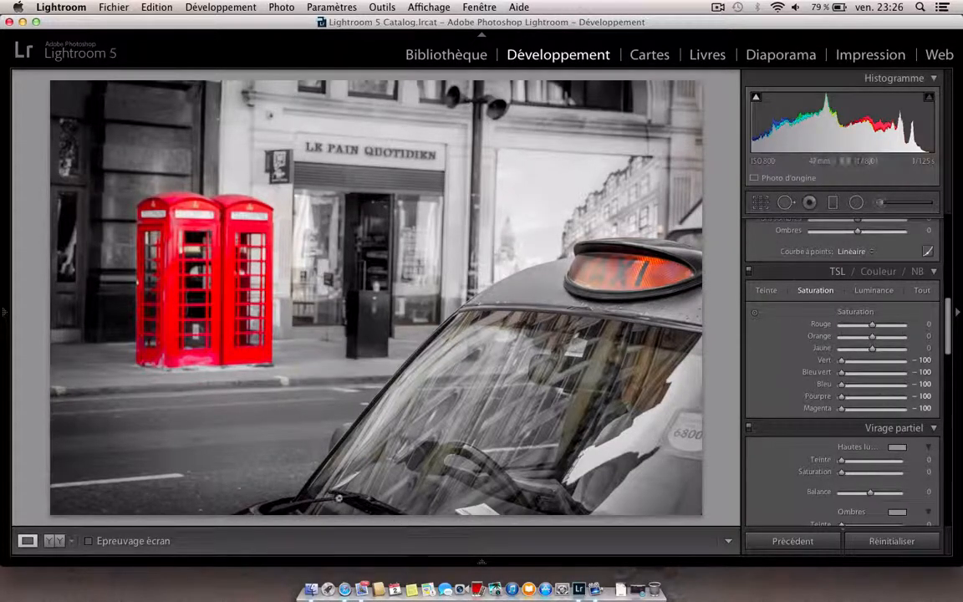
mouse_move(483, 558)
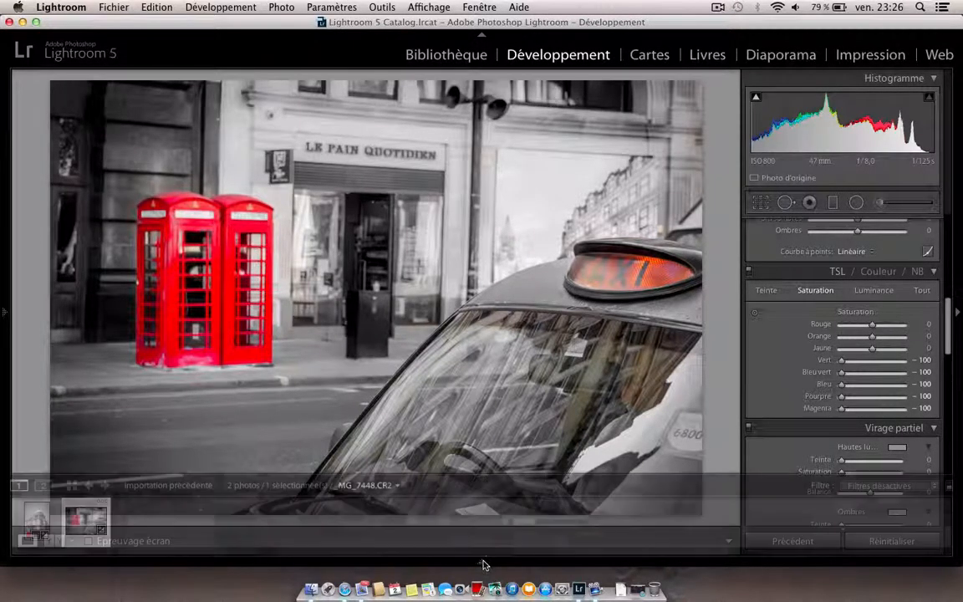